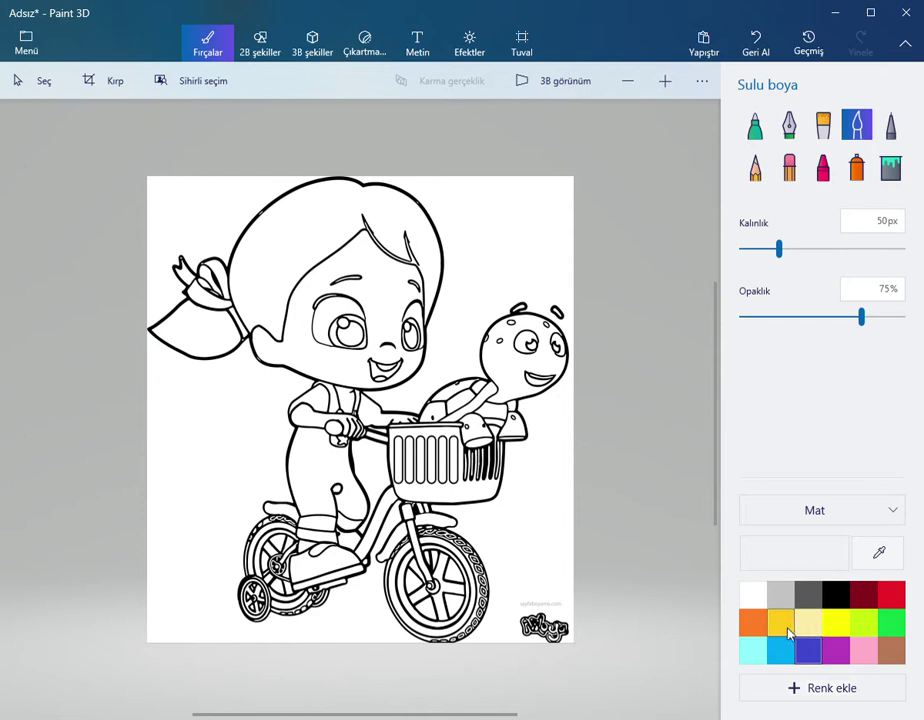
# - Paint the hair on the girl's head bright yellow with the watercolor brush, covering both sides of the parting
pyautogui.click(782, 627)
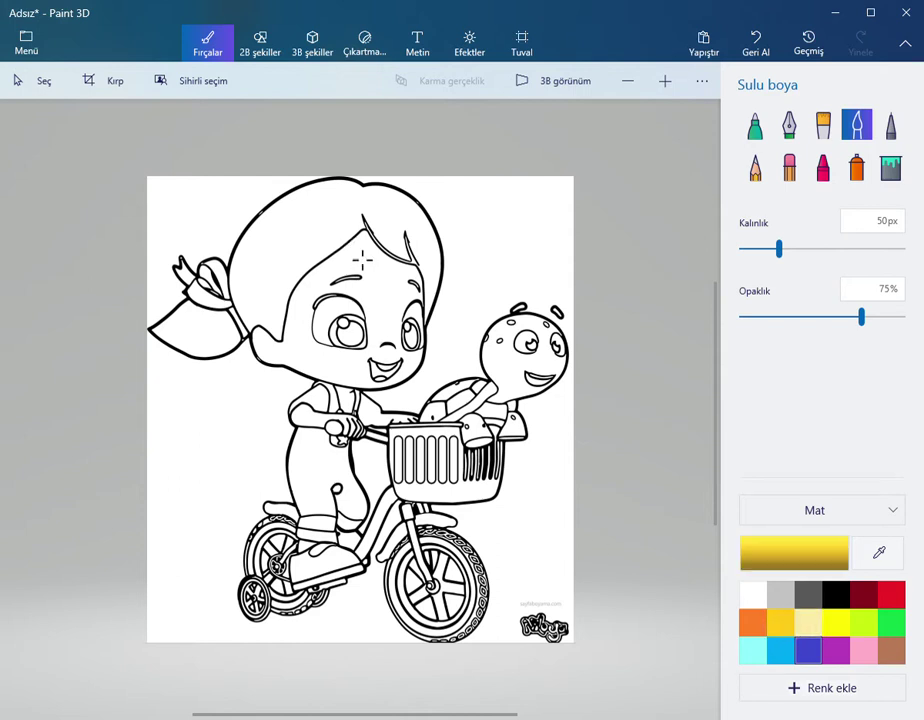
pyautogui.click(836, 622)
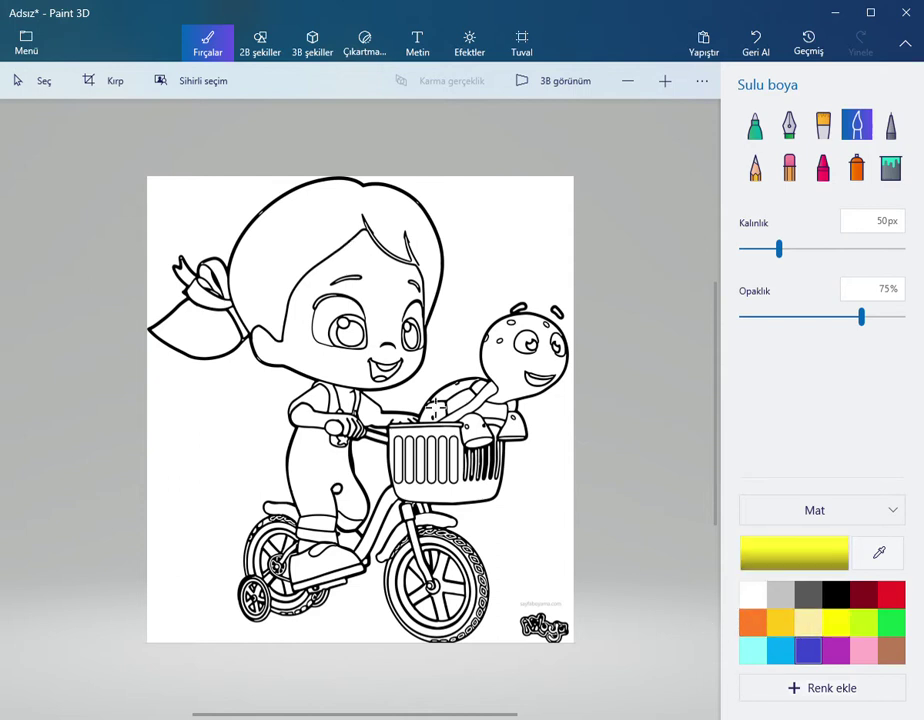
pyautogui.moveTo(370, 235)
pyautogui.mouseDown()
pyautogui.moveTo(337, 258)
pyautogui.moveTo(369, 245)
pyautogui.moveTo(318, 274)
pyautogui.mouseUp()
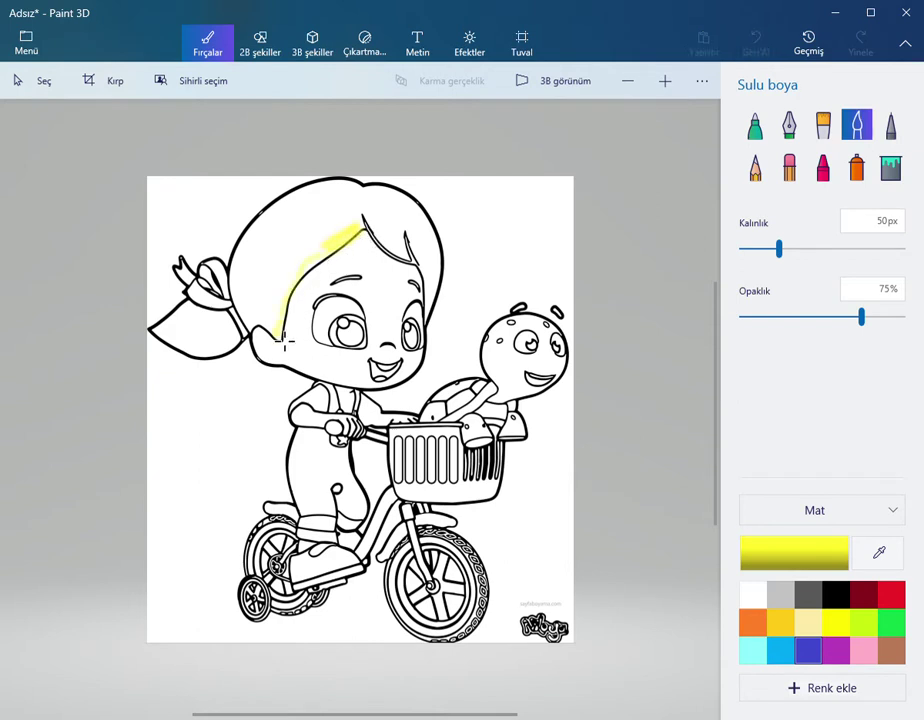
pyautogui.moveTo(284, 341)
pyautogui.mouseDown()
pyautogui.moveTo(268, 336)
pyautogui.moveTo(246, 298)
pyautogui.mouseUp()
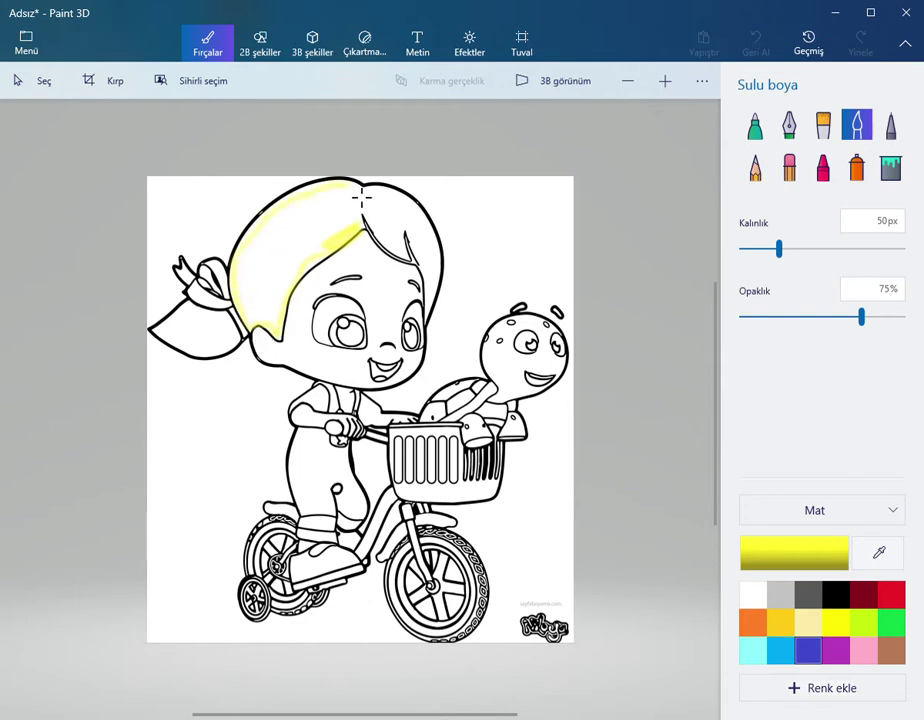
pyautogui.moveTo(368, 211); pyautogui.dragTo(362, 202)
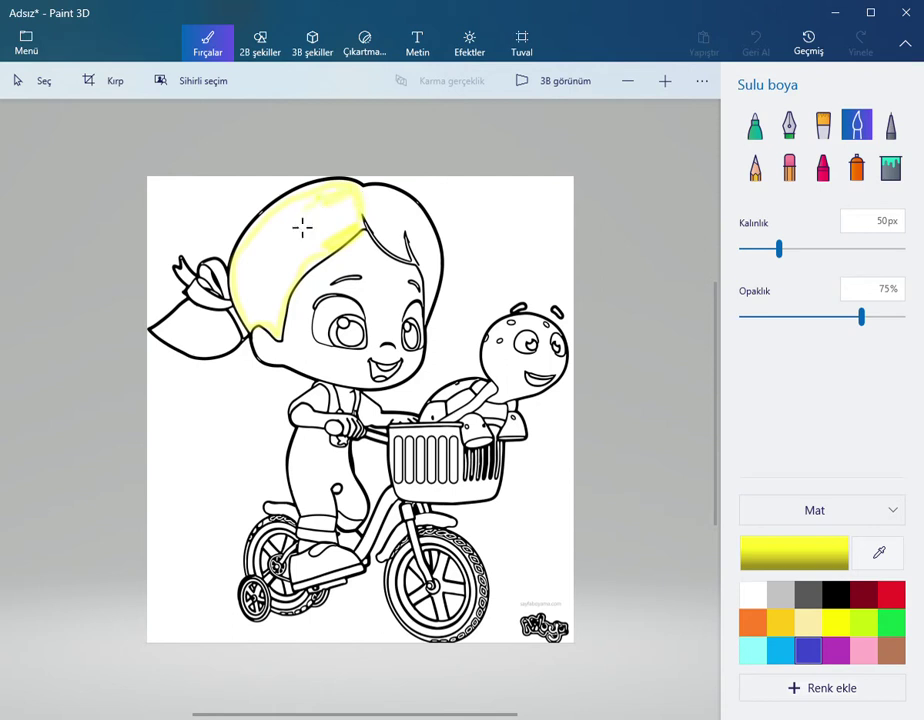
pyautogui.moveTo(302, 228)
pyautogui.mouseDown()
pyautogui.moveTo(241, 219)
pyautogui.moveTo(278, 237)
pyautogui.mouseUp()
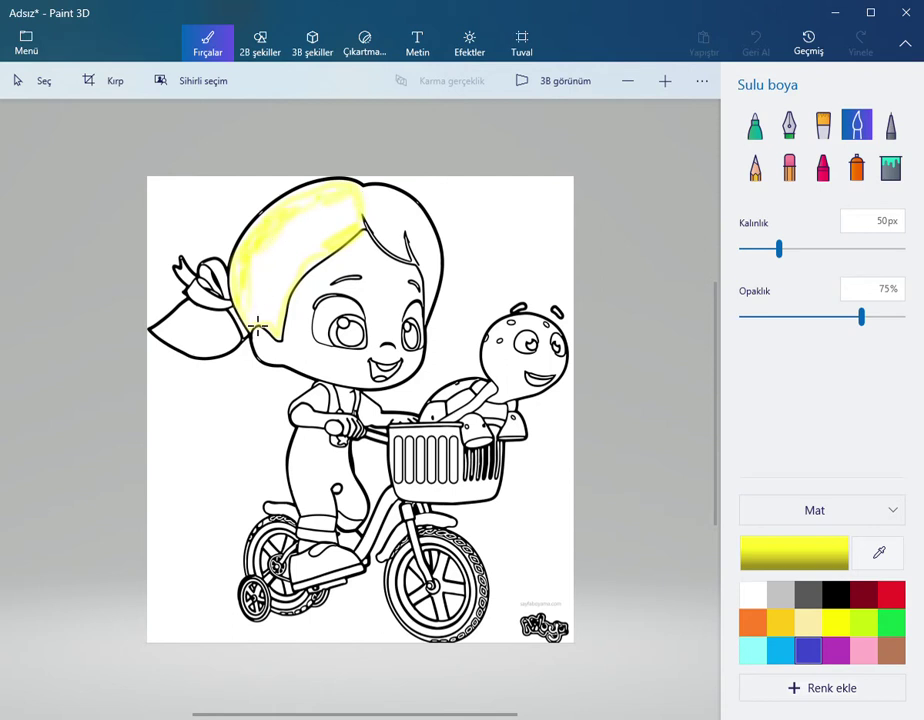
pyautogui.moveTo(273, 316)
pyautogui.mouseDown()
pyautogui.moveTo(308, 283)
pyautogui.moveTo(292, 281)
pyautogui.moveTo(290, 242)
pyautogui.mouseUp()
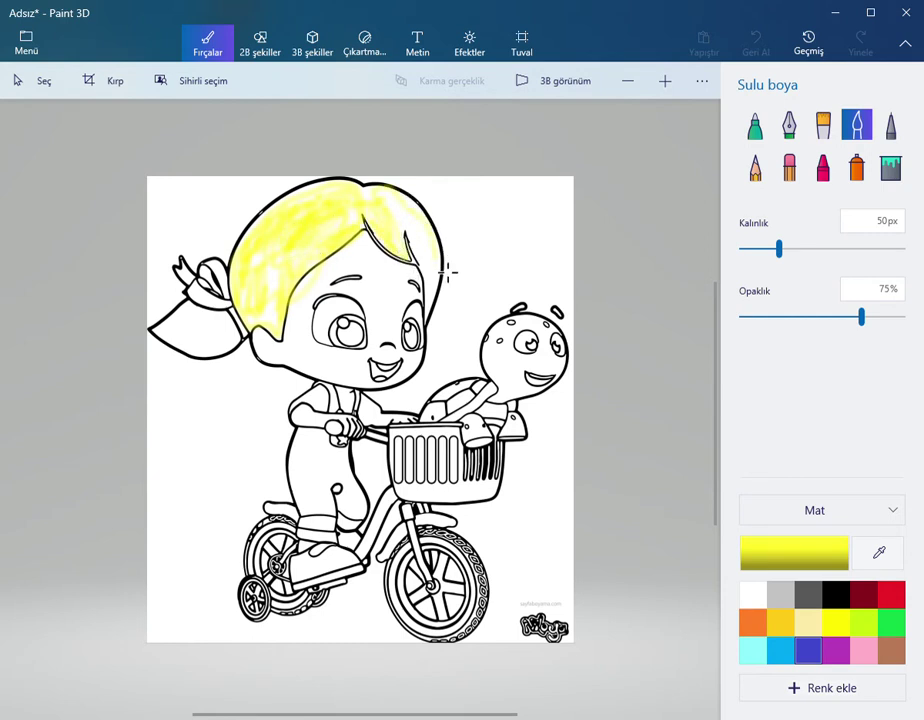
pyautogui.moveTo(448, 271); pyautogui.dragTo(443, 315)
pyautogui.moveTo(438, 259)
pyautogui.mouseDown()
pyautogui.moveTo(437, 235)
pyautogui.moveTo(403, 214)
pyautogui.moveTo(408, 222)
pyautogui.mouseUp()
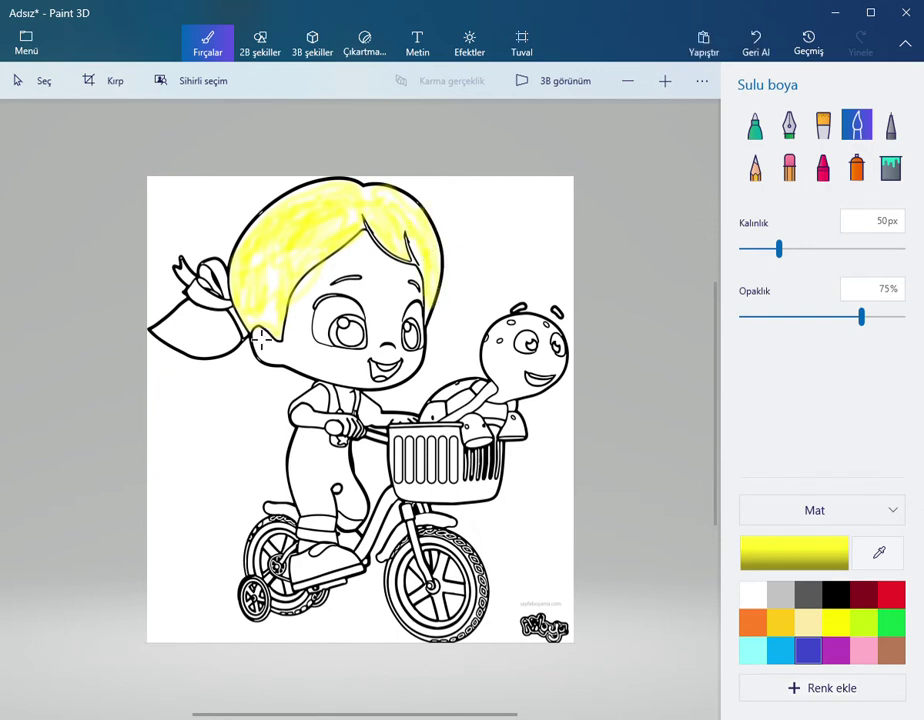
# - Paint the girl's ponytail and the shoe soles of the girl and the turtle bright yellow
pyautogui.moveTo(239, 337); pyautogui.dragTo(231, 357)
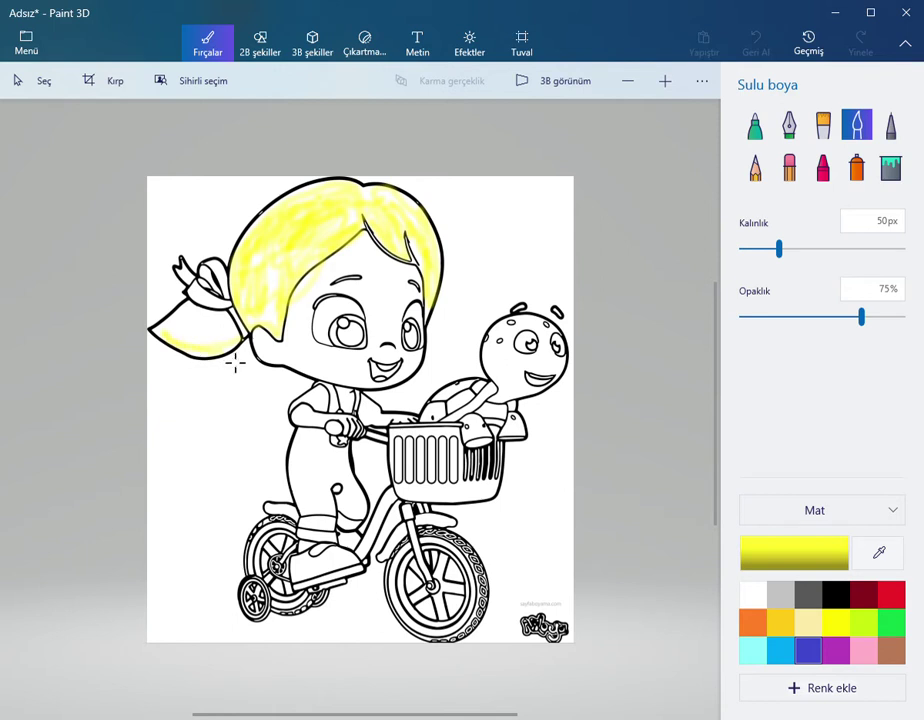
pyautogui.moveTo(244, 354)
pyautogui.mouseDown()
pyautogui.moveTo(204, 317)
pyautogui.moveTo(173, 344)
pyautogui.moveTo(209, 333)
pyautogui.moveTo(183, 344)
pyautogui.moveTo(214, 360)
pyautogui.mouseUp()
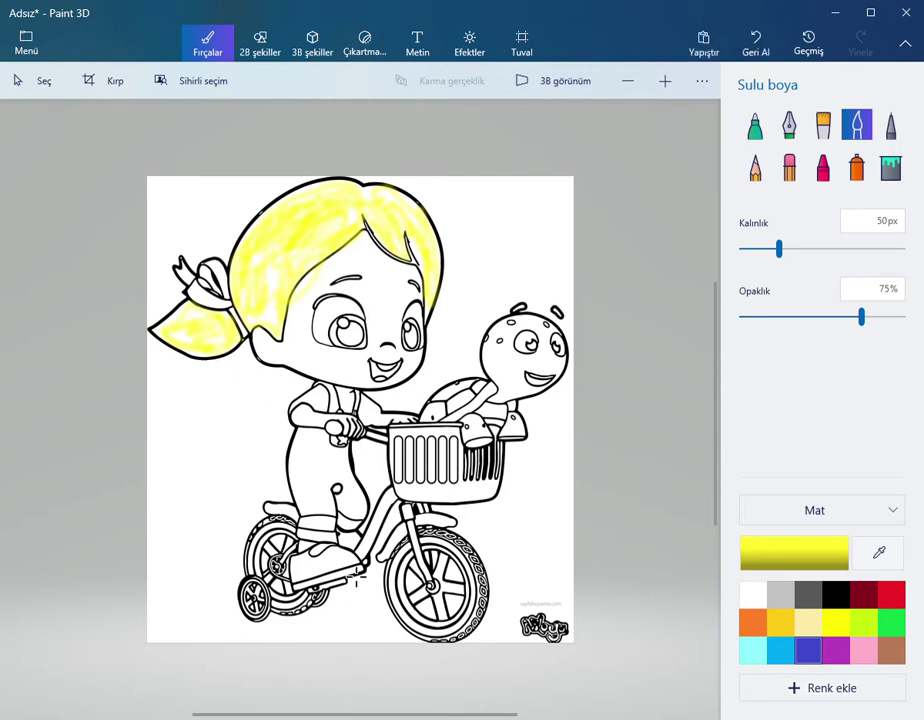
pyautogui.moveTo(372, 581)
pyautogui.mouseDown()
pyautogui.moveTo(330, 566)
pyautogui.moveTo(292, 581)
pyautogui.moveTo(357, 596)
pyautogui.mouseUp()
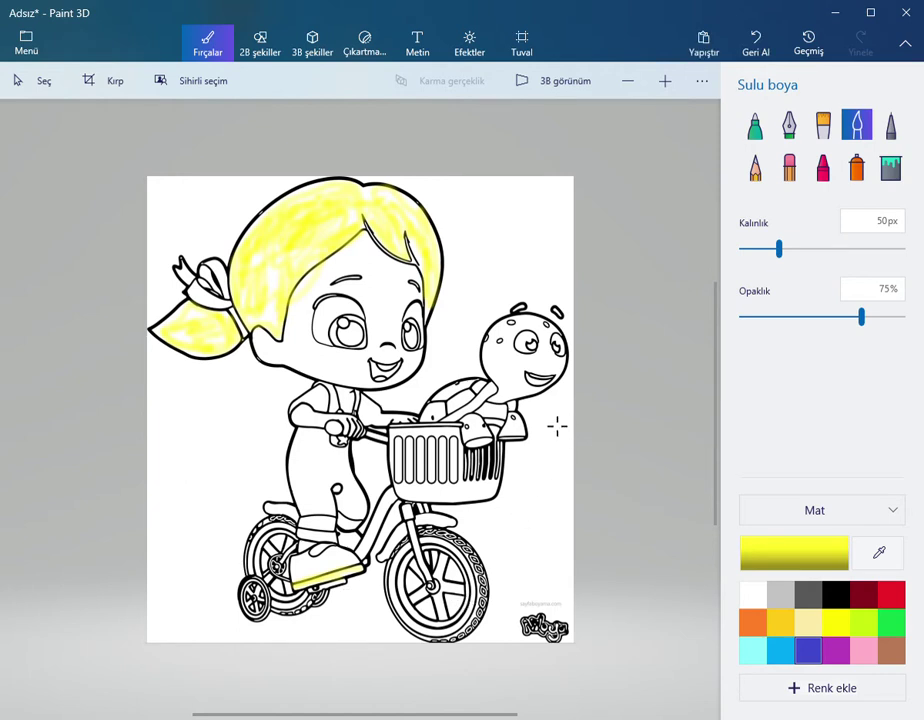
pyautogui.moveTo(483, 455)
pyautogui.mouseDown()
pyautogui.moveTo(472, 442)
pyautogui.moveTo(488, 440)
pyautogui.moveTo(513, 459)
pyautogui.moveTo(536, 454)
pyautogui.mouseUp()
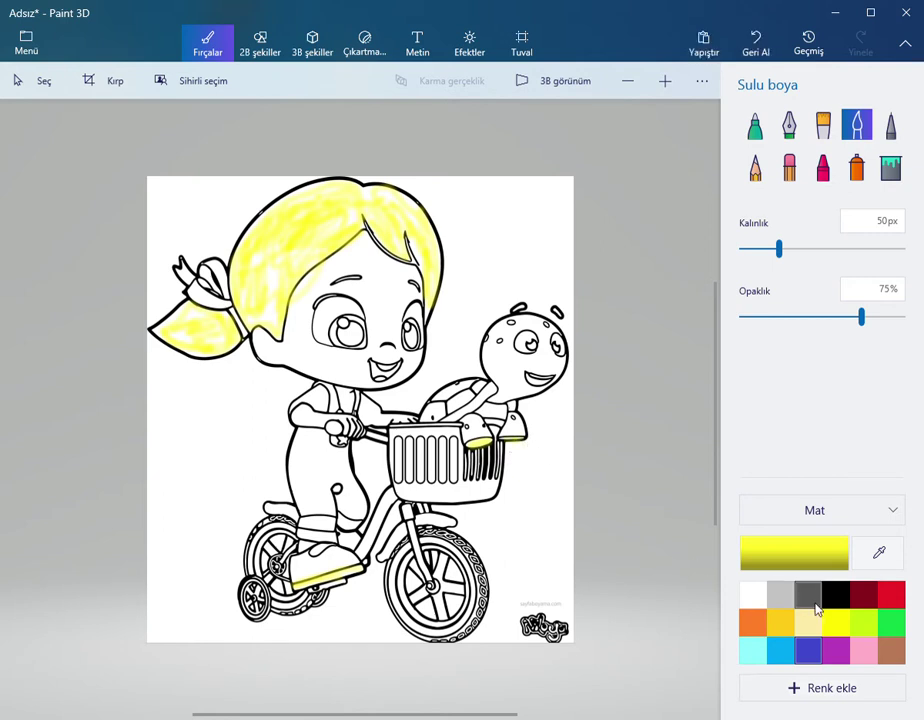
# - Paint the girl's overalls red, including both trouser legs and the shoulder straps
pyautogui.click(890, 596)
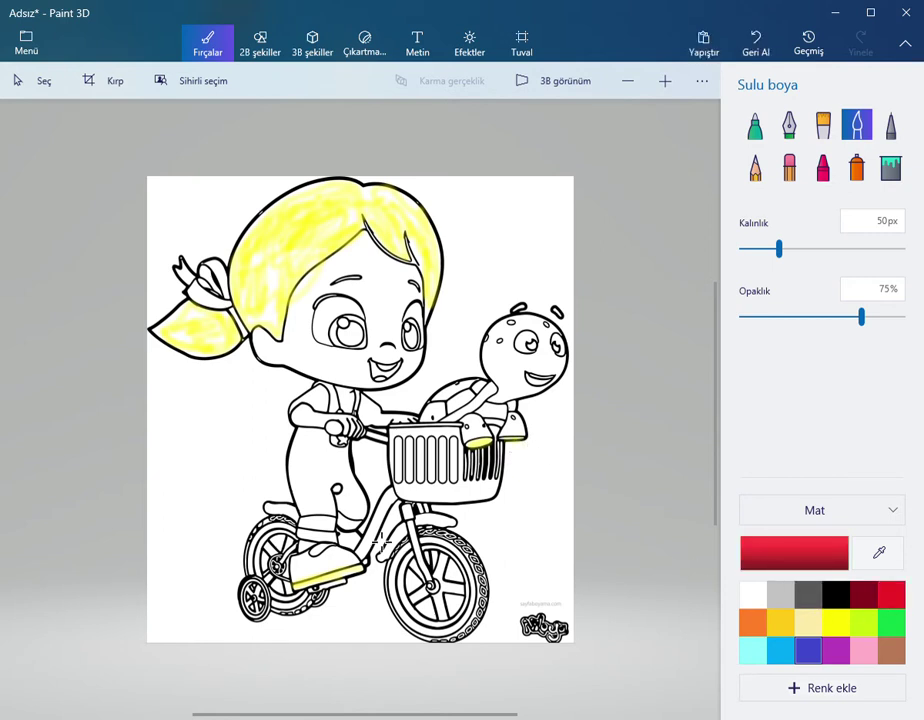
pyautogui.moveTo(340, 520)
pyautogui.mouseDown()
pyautogui.moveTo(330, 494)
pyautogui.moveTo(316, 524)
pyautogui.moveTo(309, 437)
pyautogui.moveTo(313, 488)
pyautogui.moveTo(312, 450)
pyautogui.moveTo(308, 466)
pyautogui.moveTo(336, 440)
pyautogui.moveTo(336, 498)
pyautogui.moveTo(337, 487)
pyautogui.mouseUp()
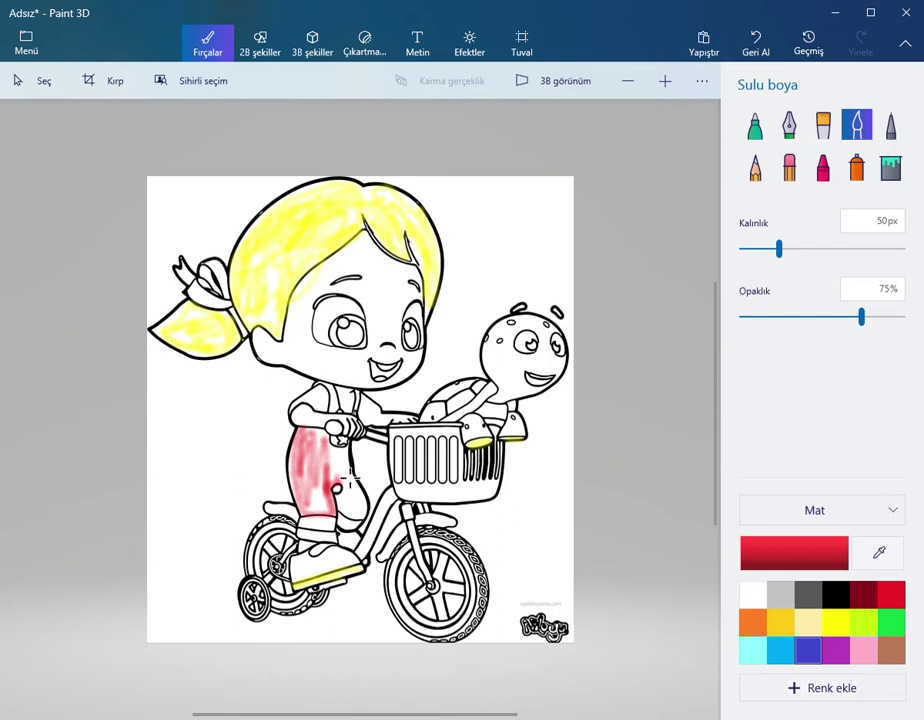
pyautogui.moveTo(350, 465)
pyautogui.mouseDown()
pyautogui.moveTo(341, 487)
pyautogui.moveTo(362, 525)
pyautogui.moveTo(322, 415)
pyautogui.moveTo(360, 424)
pyautogui.mouseUp()
pyautogui.moveTo(362, 423); pyautogui.dragTo(363, 405)
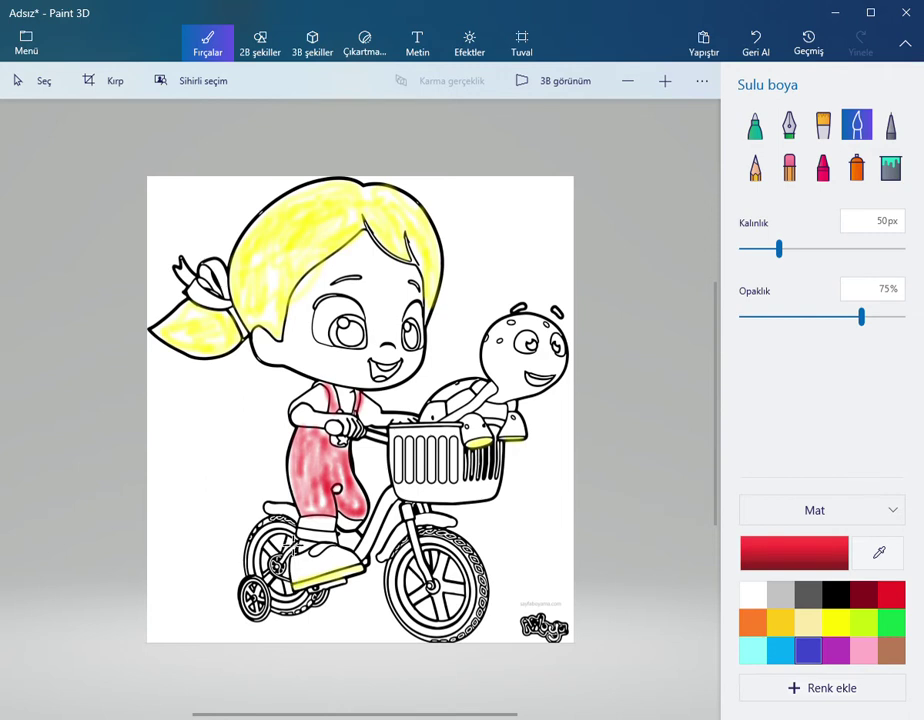
# - Paint the bicycle basket red and erase the red paint that spills past its lower corners
pyautogui.moveTo(440, 510)
pyautogui.mouseDown()
pyautogui.moveTo(400, 494)
pyautogui.moveTo(395, 456)
pyautogui.moveTo(417, 446)
pyautogui.moveTo(422, 506)
pyautogui.moveTo(430, 454)
pyautogui.moveTo(470, 442)
pyautogui.moveTo(475, 503)
pyautogui.moveTo(443, 508)
pyautogui.moveTo(473, 500)
pyautogui.moveTo(510, 511)
pyautogui.moveTo(506, 488)
pyautogui.moveTo(446, 509)
pyautogui.moveTo(496, 496)
pyautogui.mouseUp()
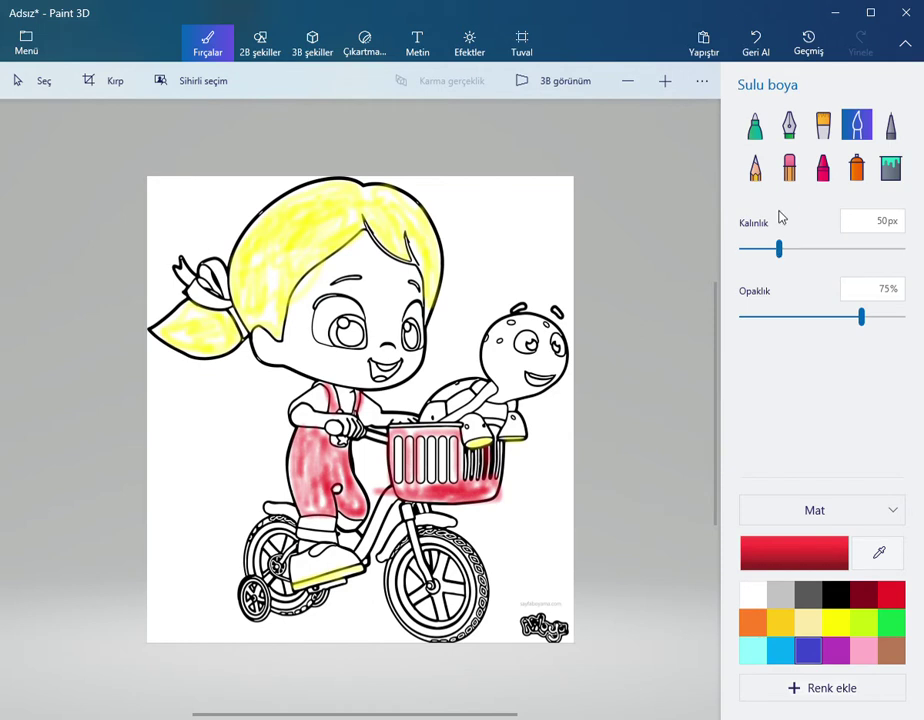
pyautogui.click(790, 170)
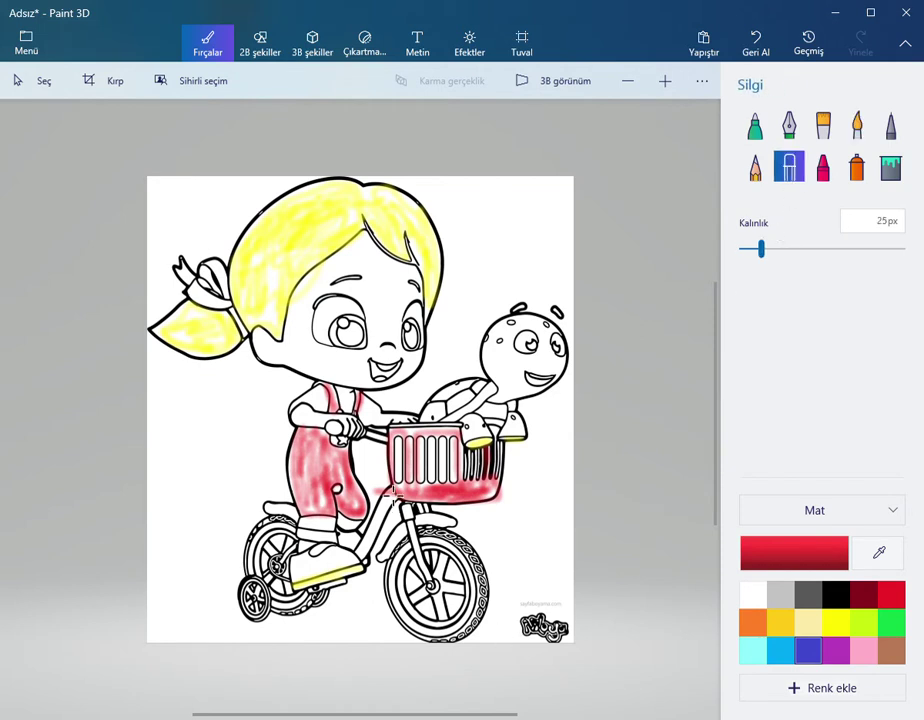
pyautogui.moveTo(393, 493)
pyautogui.mouseDown()
pyautogui.moveTo(383, 503)
pyautogui.moveTo(399, 502)
pyautogui.mouseUp()
pyautogui.moveTo(514, 503); pyautogui.dragTo(512, 519)
# - Color the eyes of the girl and the turtle light turquoise with the watercolor brush
pyautogui.click(753, 651)
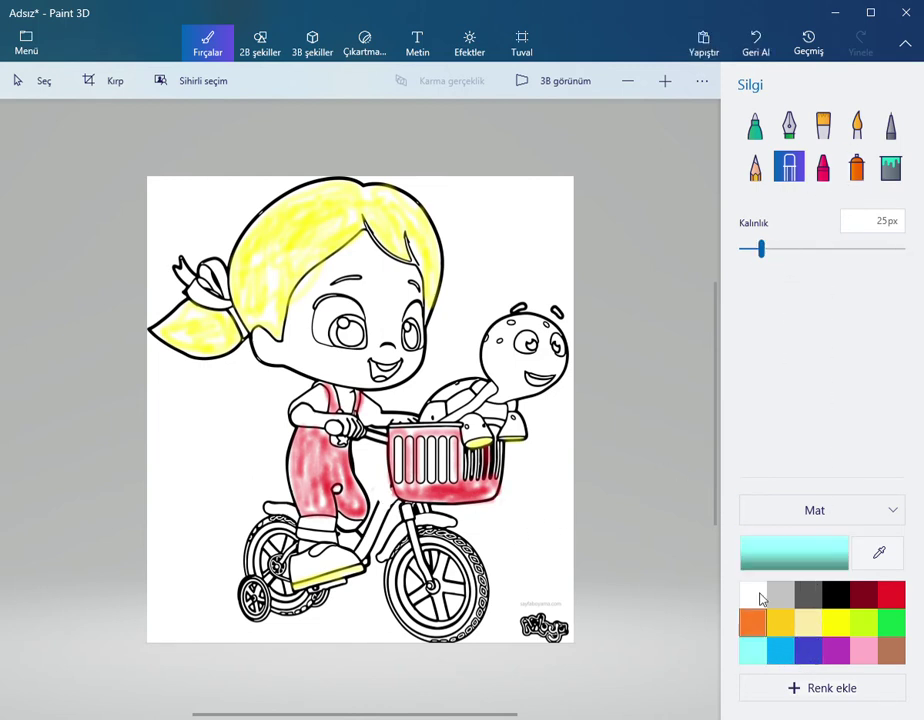
pyautogui.moveTo(369, 349); pyautogui.dragTo(362, 343)
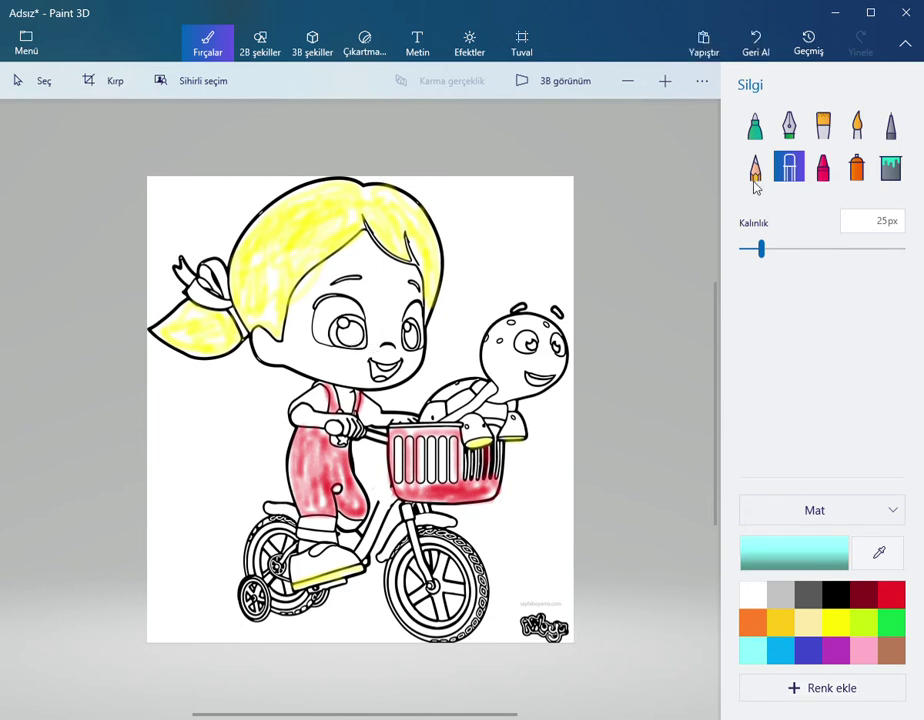
pyautogui.click(858, 123)
pyautogui.moveTo(372, 357); pyautogui.dragTo(371, 346)
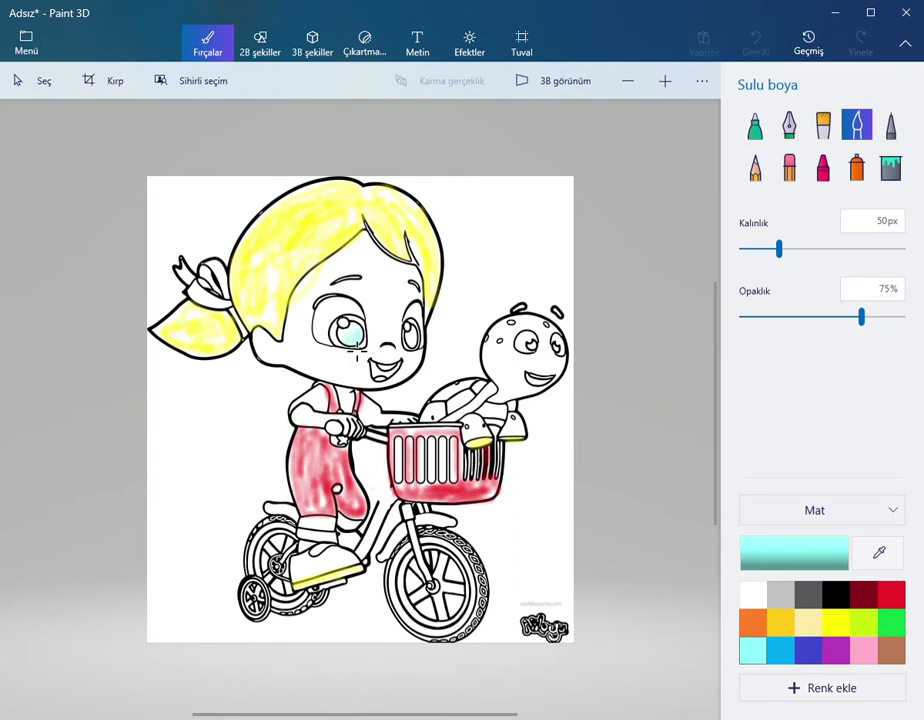
pyautogui.moveTo(368, 340); pyautogui.dragTo(368, 340)
pyautogui.moveTo(424, 349); pyautogui.dragTo(424, 357)
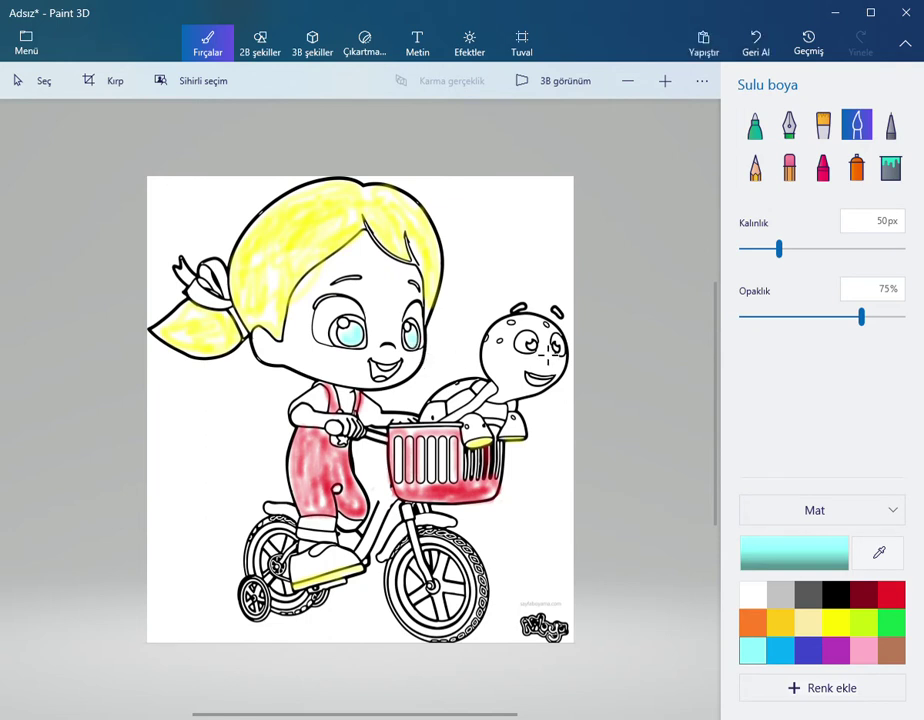
pyautogui.moveTo(548, 352)
pyautogui.mouseDown()
pyautogui.moveTo(542, 345)
pyautogui.moveTo(538, 362)
pyautogui.moveTo(577, 355)
pyautogui.moveTo(572, 362)
pyautogui.mouseUp()
# - Shade both of the girl's eyebrows with black watercolor
pyautogui.click(824, 592)
pyautogui.moveTo(351, 296); pyautogui.dragTo(370, 291)
pyautogui.moveTo(430, 297); pyautogui.dragTo(432, 298)
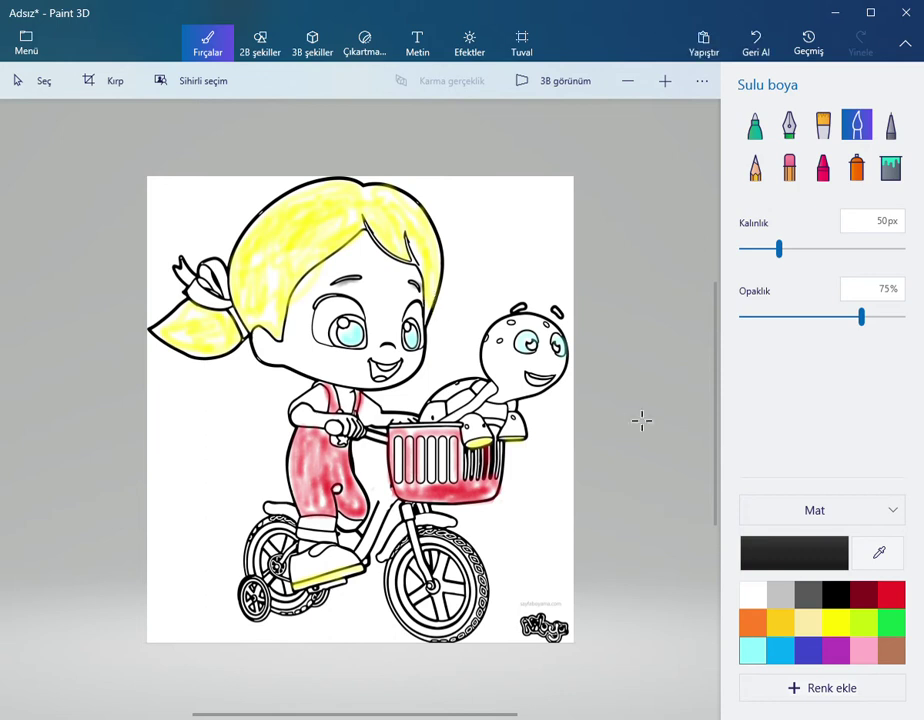
# - Paint the inside of the girl's mouth pink
pyautogui.click(809, 622)
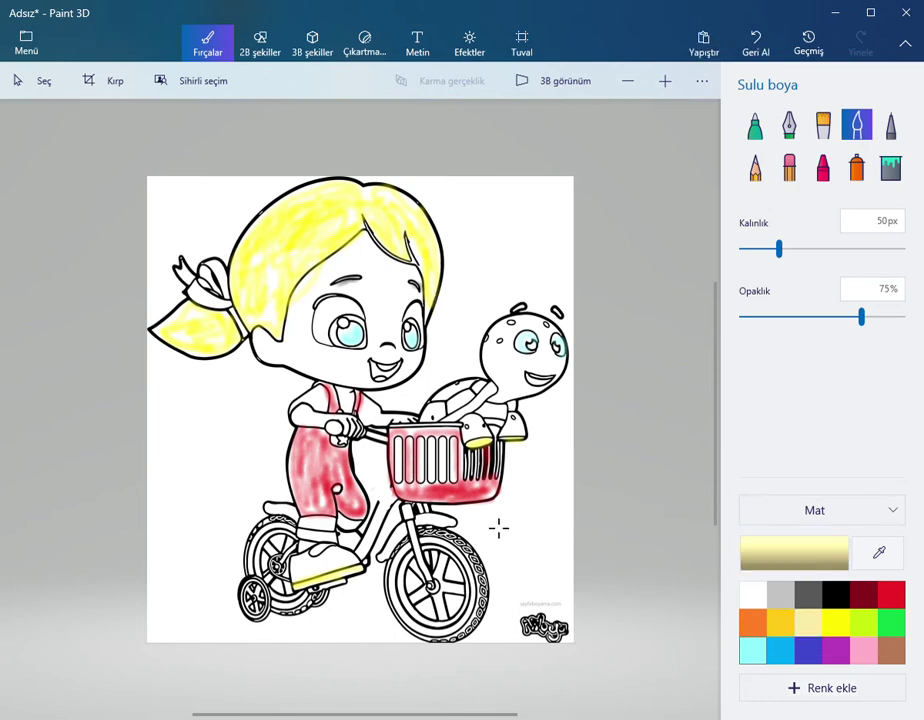
pyautogui.click(866, 652)
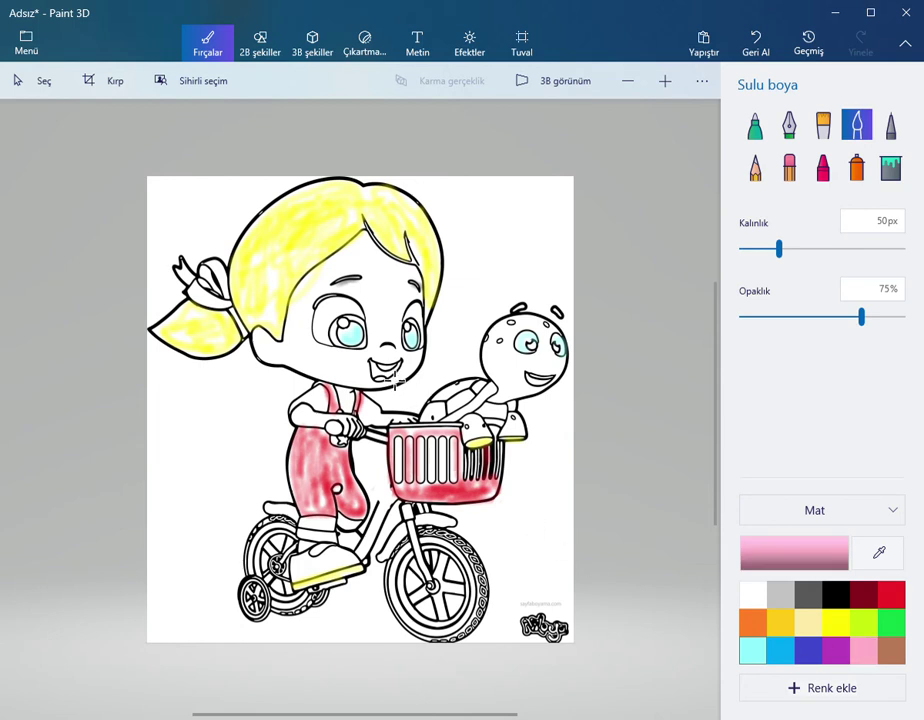
pyautogui.moveTo(385, 371)
pyautogui.mouseDown()
pyautogui.moveTo(393, 389)
pyautogui.moveTo(398, 377)
pyautogui.moveTo(389, 381)
pyautogui.mouseUp()
# - Paint the bicycle's front fender, frame, seat and handlebar sky blue
pyautogui.click(786, 654)
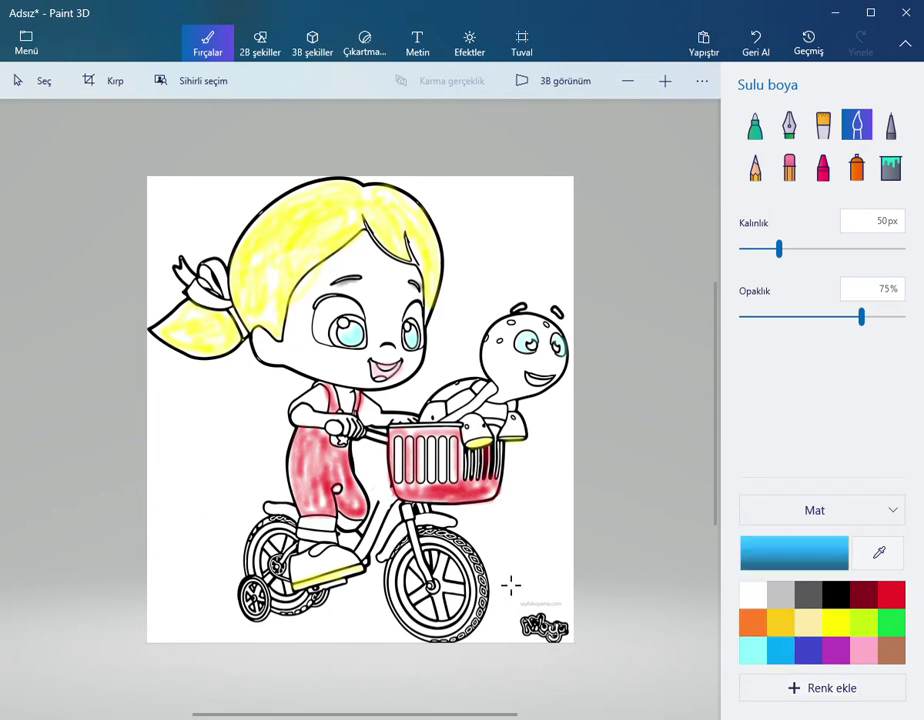
pyautogui.moveTo(449, 526)
pyautogui.mouseDown()
pyautogui.moveTo(457, 526)
pyautogui.moveTo(437, 521)
pyautogui.moveTo(393, 567)
pyautogui.moveTo(429, 540)
pyautogui.moveTo(457, 536)
pyautogui.moveTo(450, 539)
pyautogui.mouseUp()
pyautogui.moveTo(384, 552)
pyautogui.mouseDown()
pyautogui.moveTo(398, 501)
pyautogui.moveTo(386, 541)
pyautogui.moveTo(368, 556)
pyautogui.mouseUp()
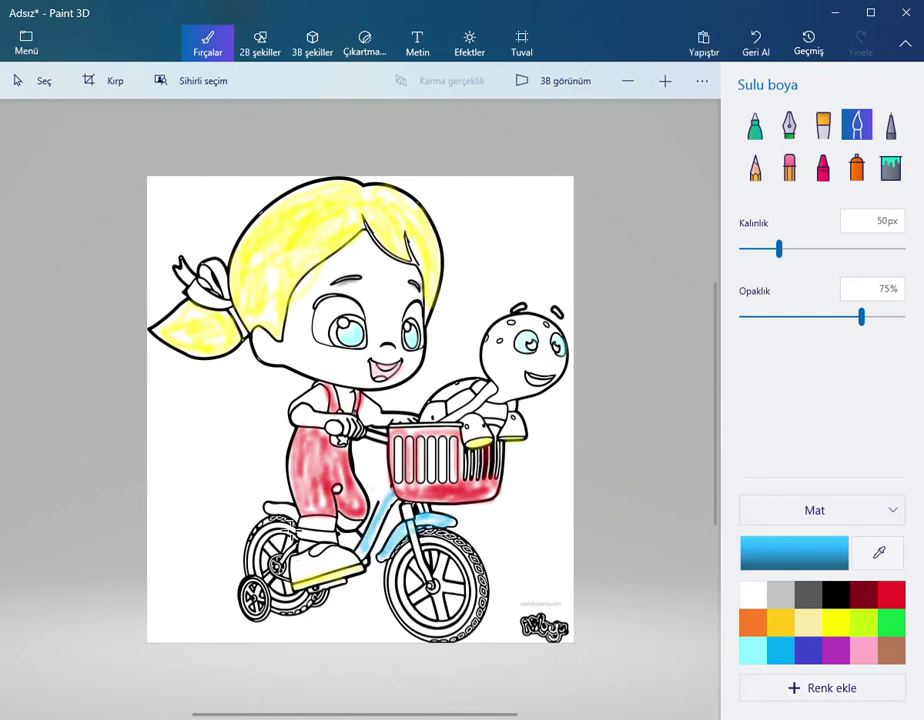
pyautogui.moveTo(280, 513)
pyautogui.mouseDown()
pyautogui.moveTo(272, 509)
pyautogui.moveTo(304, 516)
pyautogui.mouseUp()
pyautogui.moveTo(399, 449); pyautogui.dragTo(346, 440)
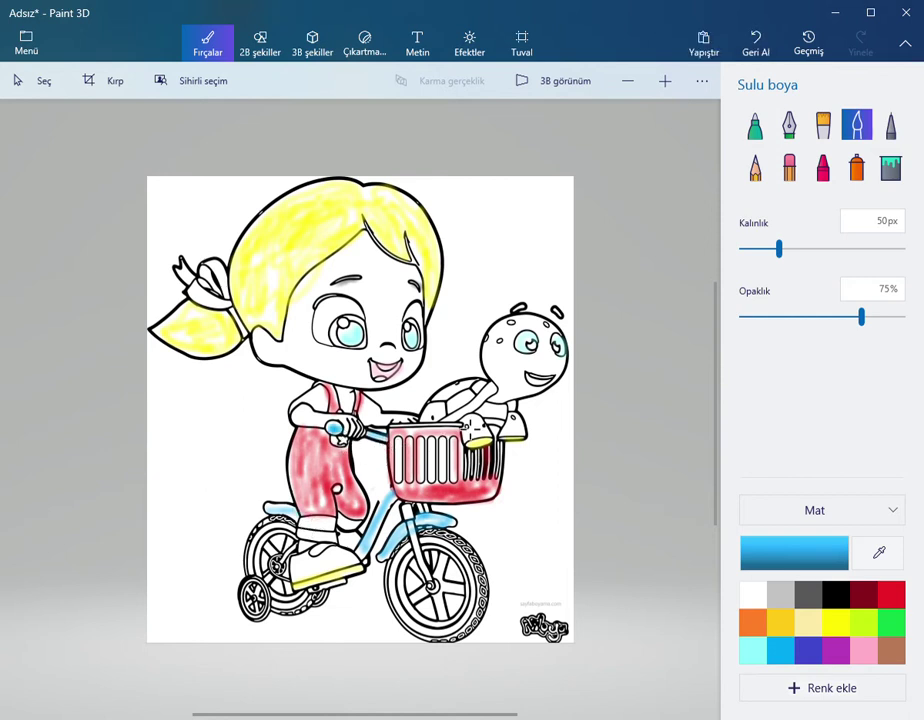
# - Paint the turtle's shell lime green and its head brown
pyautogui.click(866, 618)
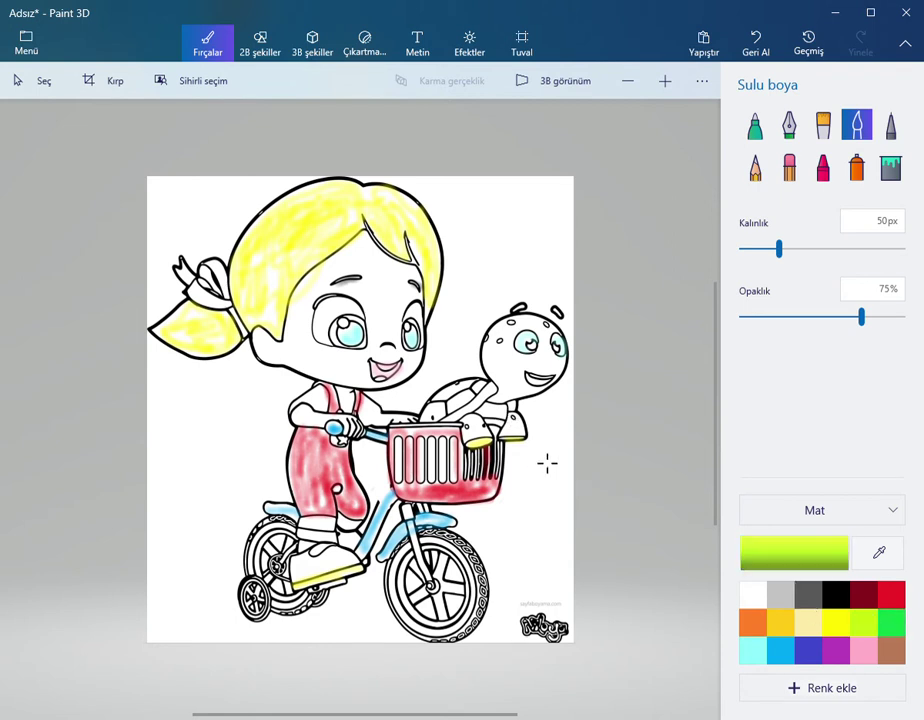
pyautogui.moveTo(490, 400)
pyautogui.mouseDown()
pyautogui.moveTo(469, 417)
pyautogui.moveTo(487, 403)
pyautogui.moveTo(467, 413)
pyautogui.moveTo(457, 393)
pyautogui.moveTo(457, 409)
pyautogui.moveTo(436, 419)
pyautogui.moveTo(480, 406)
pyautogui.mouseUp()
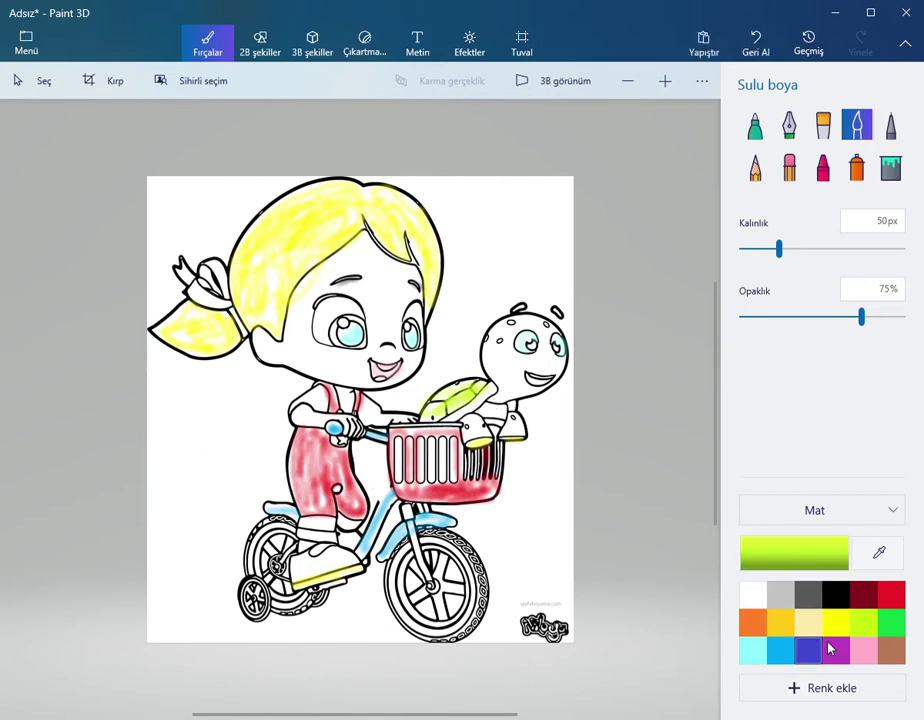
pyautogui.click(892, 651)
pyautogui.moveTo(502, 392)
pyautogui.mouseDown()
pyautogui.moveTo(510, 403)
pyautogui.moveTo(505, 356)
pyautogui.moveTo(530, 330)
pyautogui.moveTo(548, 334)
pyautogui.moveTo(570, 372)
pyautogui.moveTo(534, 402)
pyautogui.moveTo(522, 350)
pyautogui.moveTo(540, 372)
pyautogui.moveTo(565, 370)
pyautogui.moveTo(548, 379)
pyautogui.moveTo(506, 364)
pyautogui.moveTo(513, 357)
pyautogui.moveTo(505, 362)
pyautogui.moveTo(510, 370)
pyautogui.moveTo(522, 352)
pyautogui.moveTo(541, 360)
pyautogui.mouseUp()
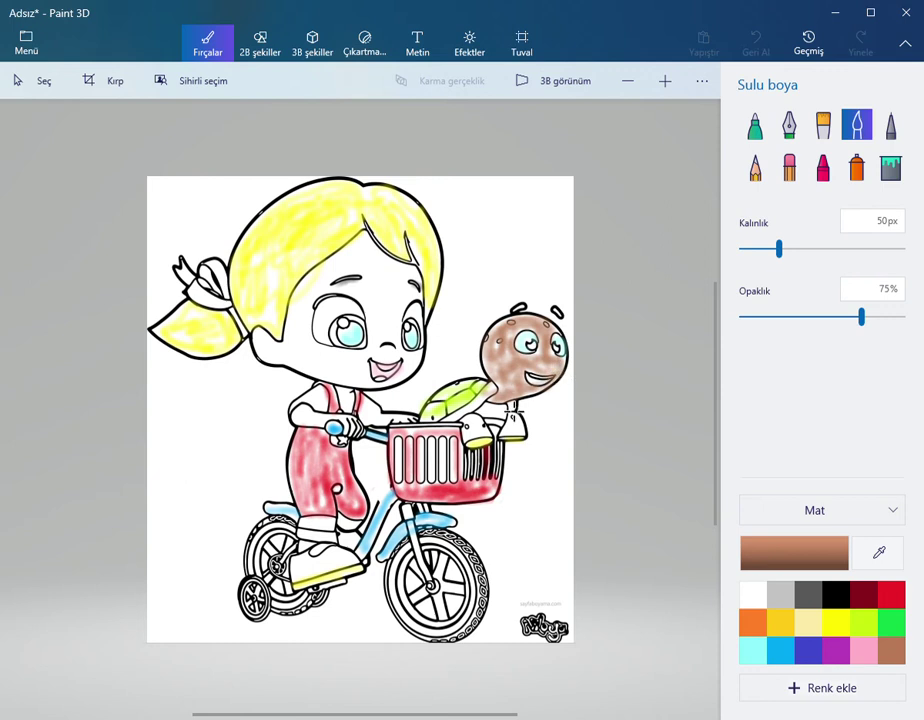
# - Paint the turtle's body between the shell and the shoes green
pyautogui.click(836, 629)
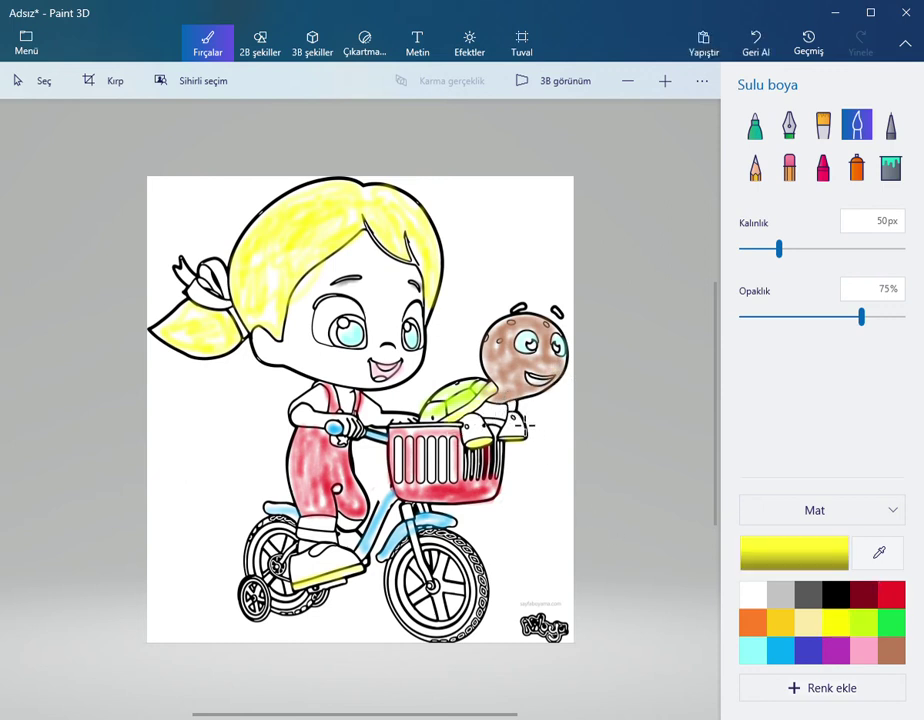
pyautogui.click(891, 622)
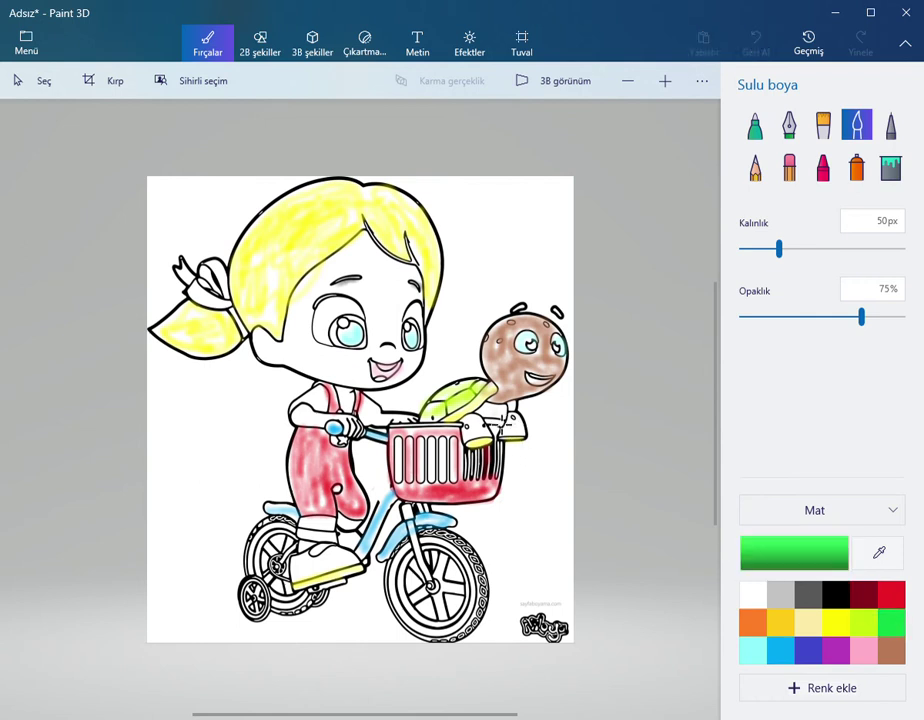
pyautogui.moveTo(501, 427)
pyautogui.mouseDown()
pyautogui.moveTo(515, 416)
pyautogui.moveTo(508, 430)
pyautogui.moveTo(507, 422)
pyautogui.mouseUp()
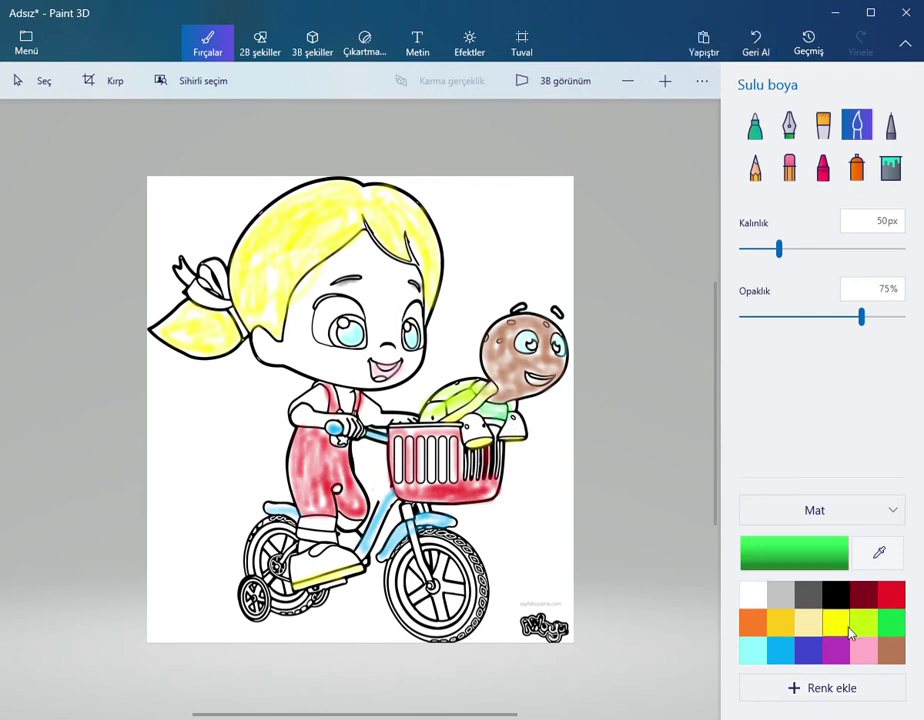
# - Paint the girl's shirt sleeve red and add another coat of red to her overalls
pyautogui.click(891, 596)
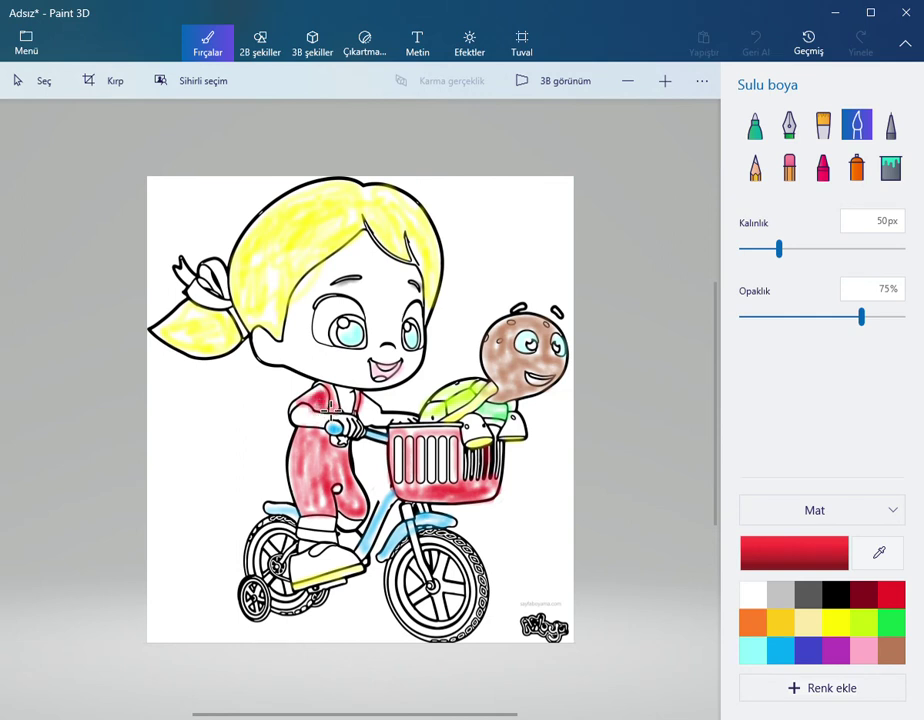
pyautogui.moveTo(331, 410)
pyautogui.mouseDown()
pyautogui.moveTo(311, 396)
pyautogui.moveTo(328, 412)
pyautogui.mouseUp()
pyautogui.moveTo(318, 460)
pyautogui.mouseDown()
pyautogui.moveTo(311, 453)
pyautogui.moveTo(313, 499)
pyautogui.moveTo(310, 461)
pyautogui.moveTo(321, 499)
pyautogui.moveTo(329, 471)
pyautogui.moveTo(339, 473)
pyautogui.mouseUp()
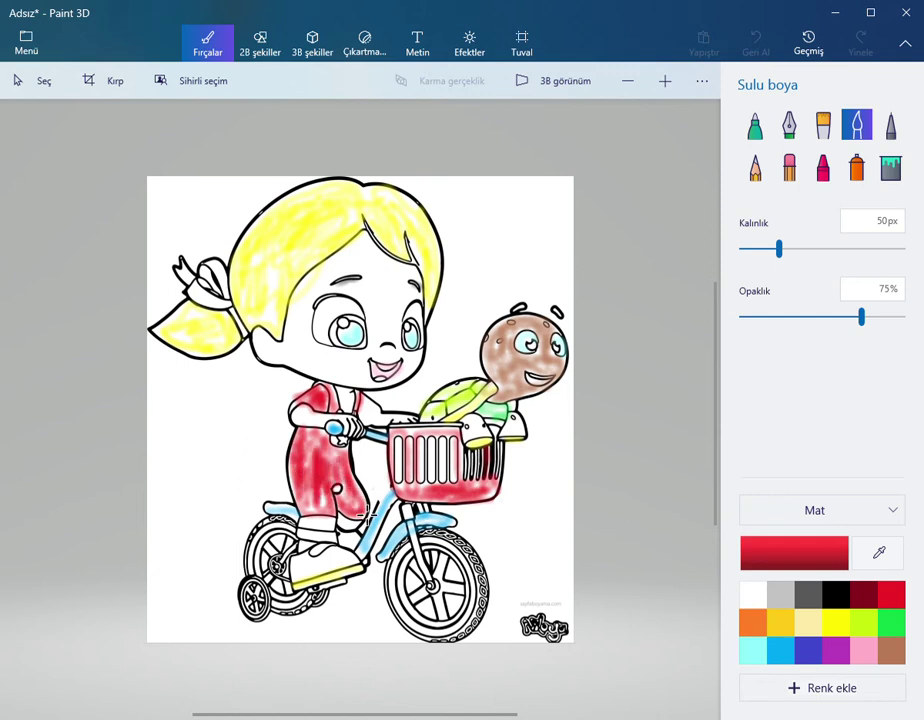
# - Paint the lower part of the girl's bent overall leg and her hair ribbon red
pyautogui.moveTo(370, 508); pyautogui.dragTo(345, 455)
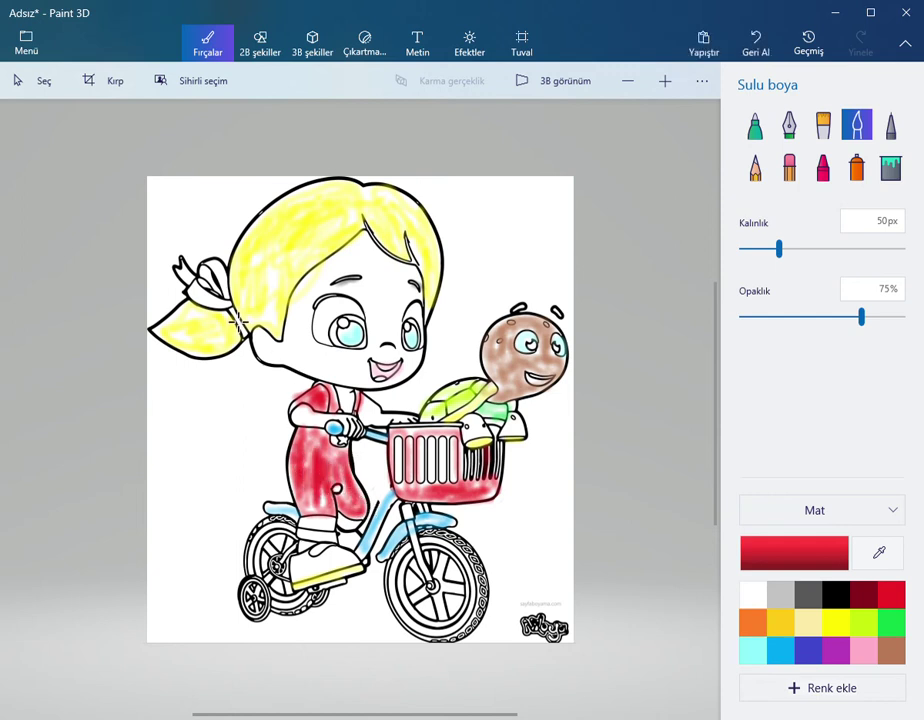
pyautogui.moveTo(238, 320)
pyautogui.mouseDown()
pyautogui.moveTo(202, 300)
pyautogui.moveTo(237, 323)
pyautogui.moveTo(203, 297)
pyautogui.moveTo(239, 322)
pyautogui.moveTo(238, 290)
pyautogui.moveTo(233, 280)
pyautogui.moveTo(236, 300)
pyautogui.moveTo(225, 272)
pyautogui.moveTo(242, 297)
pyautogui.moveTo(224, 270)
pyautogui.moveTo(224, 306)
pyautogui.moveTo(212, 288)
pyautogui.moveTo(235, 305)
pyautogui.moveTo(196, 285)
pyautogui.moveTo(258, 342)
pyautogui.mouseUp()
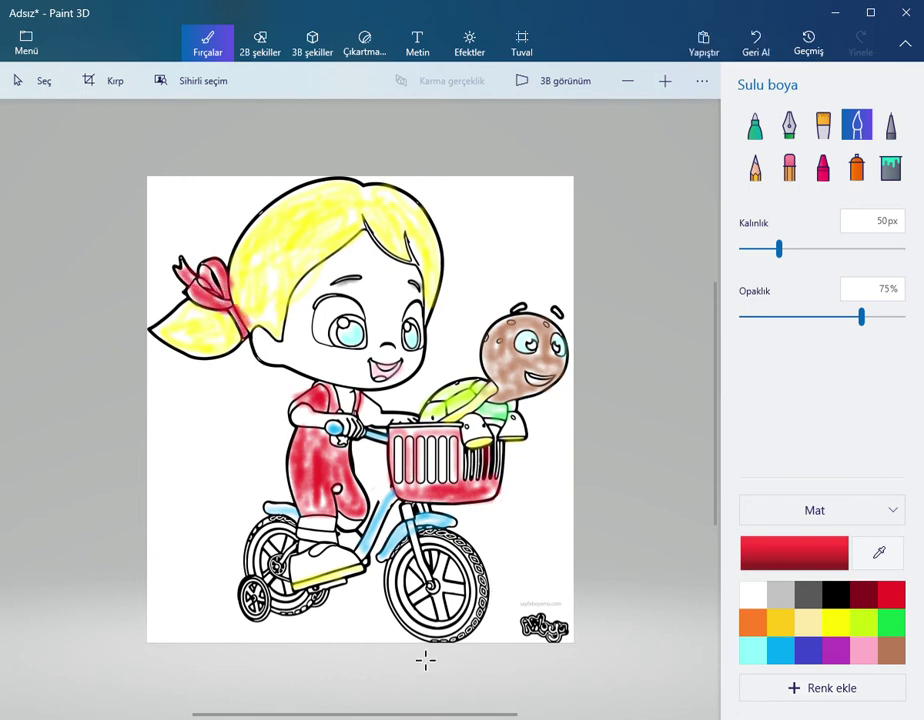
# - Paint the inner rims of the bicycle's front and rear wheels red
pyautogui.moveTo(411, 614)
pyautogui.mouseDown()
pyautogui.moveTo(398, 577)
pyautogui.moveTo(434, 552)
pyautogui.moveTo(481, 580)
pyautogui.moveTo(484, 607)
pyautogui.moveTo(444, 633)
pyautogui.moveTo(408, 626)
pyautogui.moveTo(452, 647)
pyautogui.moveTo(485, 616)
pyautogui.moveTo(451, 549)
pyautogui.moveTo(393, 557)
pyautogui.moveTo(430, 644)
pyautogui.moveTo(424, 583)
pyautogui.moveTo(405, 602)
pyautogui.moveTo(401, 553)
pyautogui.moveTo(475, 590)
pyautogui.mouseUp()
pyautogui.moveTo(302, 546)
pyautogui.mouseDown()
pyautogui.moveTo(269, 540)
pyautogui.moveTo(264, 590)
pyautogui.mouseUp()
pyautogui.moveTo(317, 606)
pyautogui.mouseDown()
pyautogui.moveTo(280, 604)
pyautogui.moveTo(263, 557)
pyautogui.moveTo(304, 545)
pyautogui.moveTo(287, 543)
pyautogui.mouseUp()
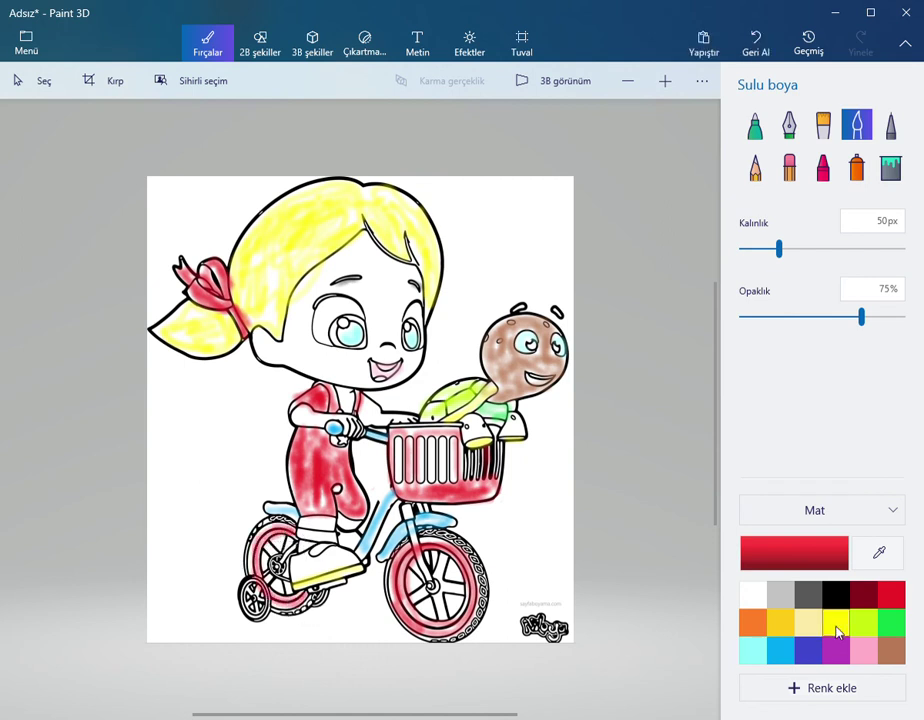
# - Paint the cuff of the girl's overalls above the shoe sky blue
pyautogui.click(845, 628)
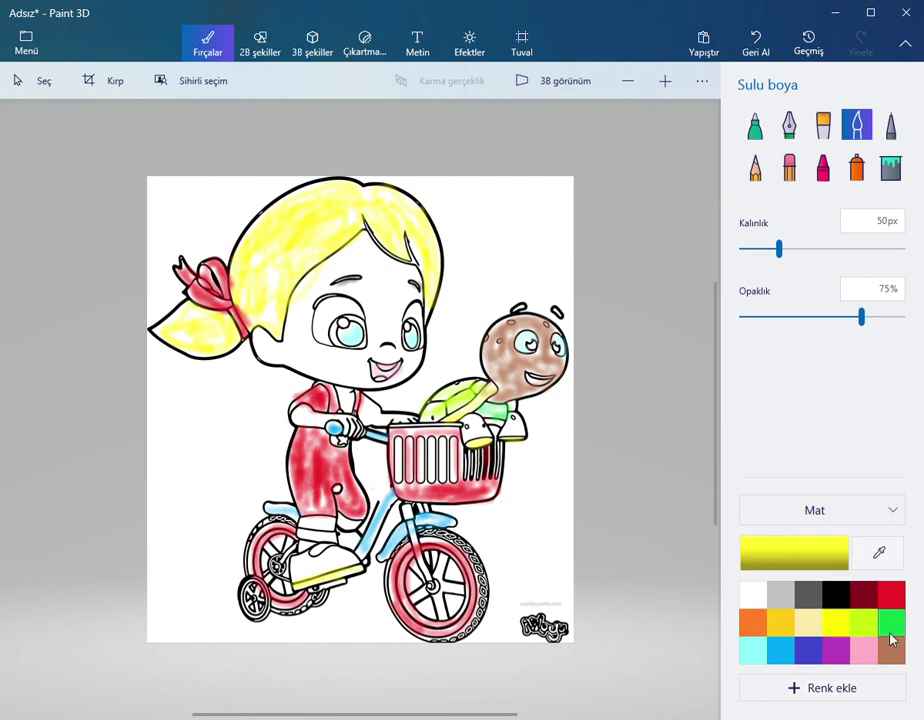
pyautogui.click(776, 653)
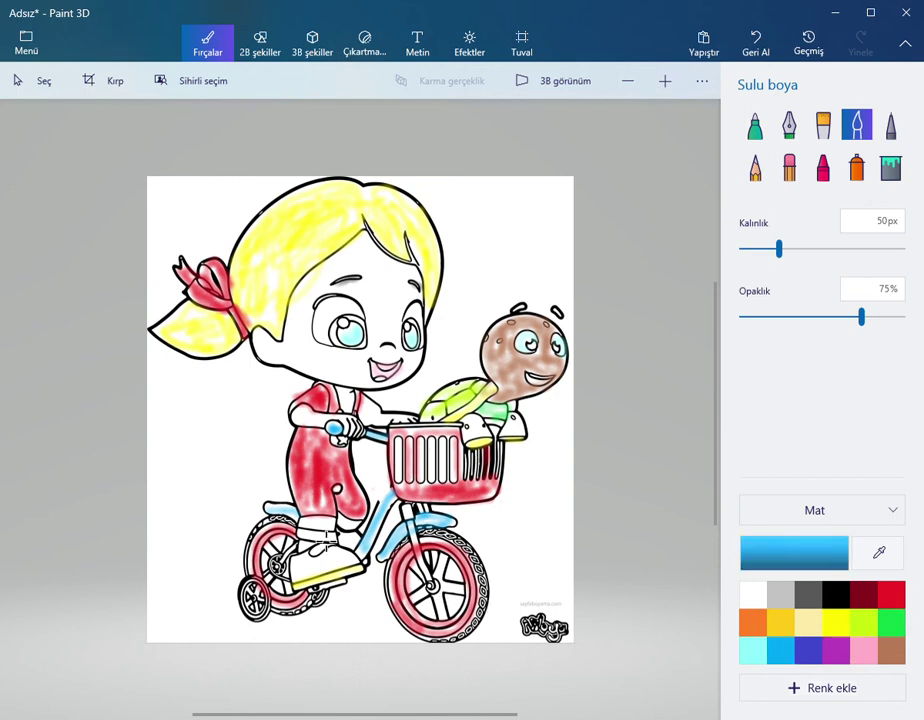
pyautogui.moveTo(325, 538); pyautogui.dragTo(325, 538)
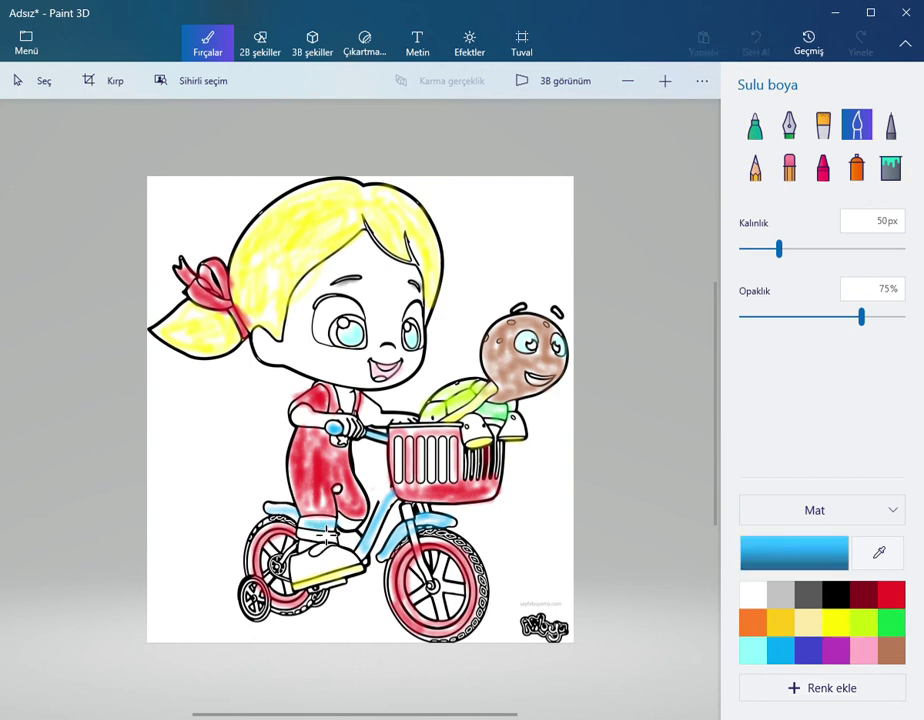
# - Paint the girl's overall cuffs and sock indigo, and color the front fork and wheel spokes with the same indigo
pyautogui.click(808, 651)
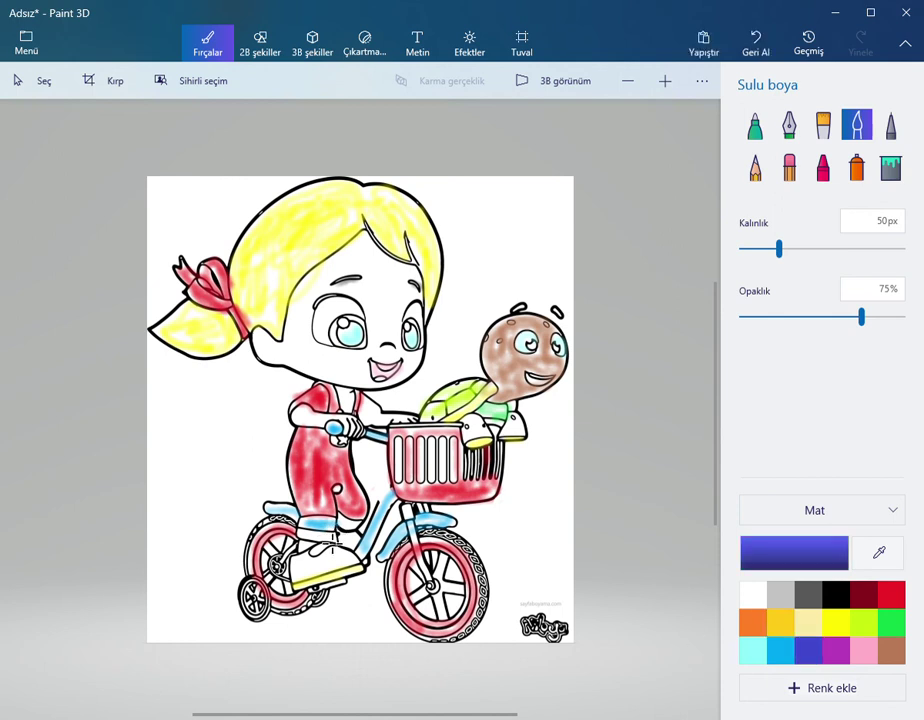
pyautogui.moveTo(333, 538)
pyautogui.mouseDown()
pyautogui.moveTo(318, 525)
pyautogui.moveTo(328, 524)
pyautogui.moveTo(333, 534)
pyautogui.moveTo(314, 527)
pyautogui.moveTo(341, 548)
pyautogui.mouseUp()
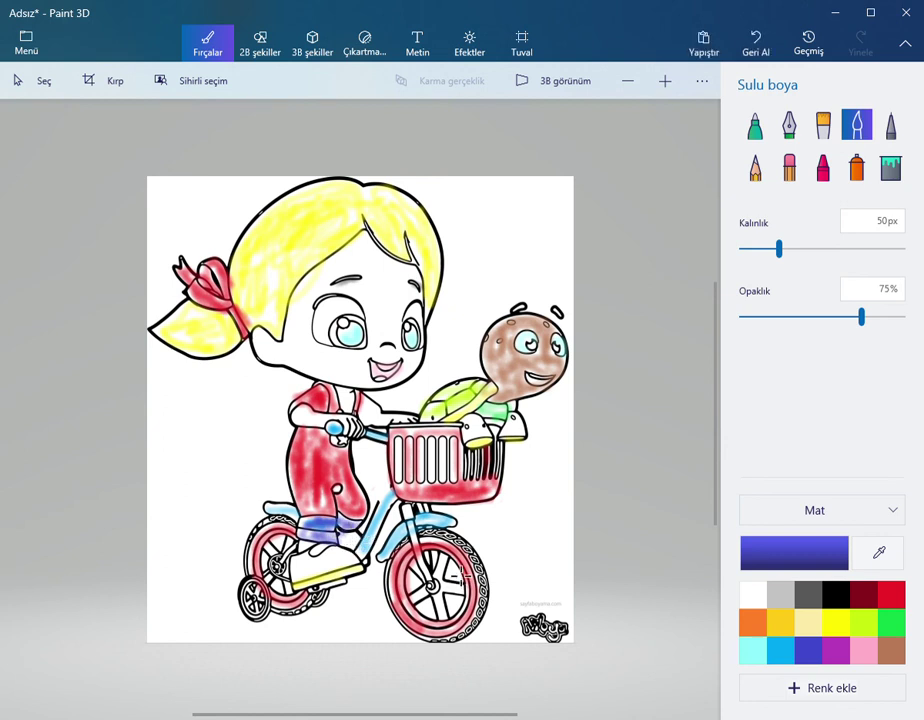
pyautogui.moveTo(458, 577)
pyautogui.mouseDown()
pyautogui.moveTo(445, 609)
pyautogui.moveTo(455, 623)
pyautogui.moveTo(448, 599)
pyautogui.moveTo(455, 621)
pyautogui.moveTo(455, 596)
pyautogui.moveTo(483, 601)
pyautogui.moveTo(430, 593)
pyautogui.moveTo(415, 613)
pyautogui.moveTo(437, 609)
pyautogui.moveTo(423, 613)
pyautogui.moveTo(418, 542)
pyautogui.mouseUp()
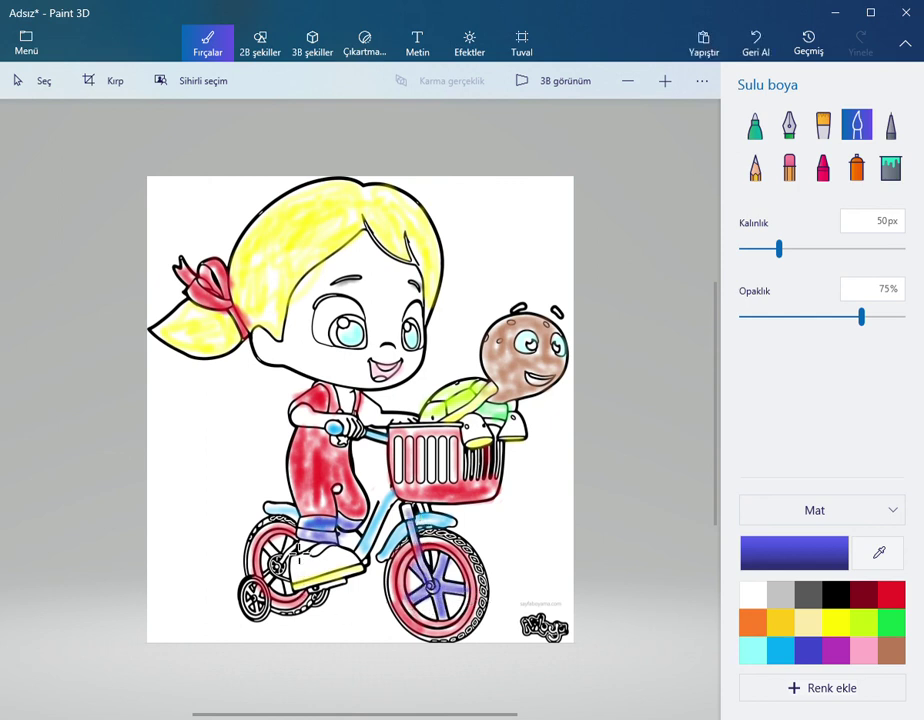
pyautogui.moveTo(299, 549)
pyautogui.mouseDown()
pyautogui.moveTo(292, 561)
pyautogui.moveTo(277, 557)
pyautogui.moveTo(281, 589)
pyautogui.moveTo(306, 603)
pyautogui.mouseUp()
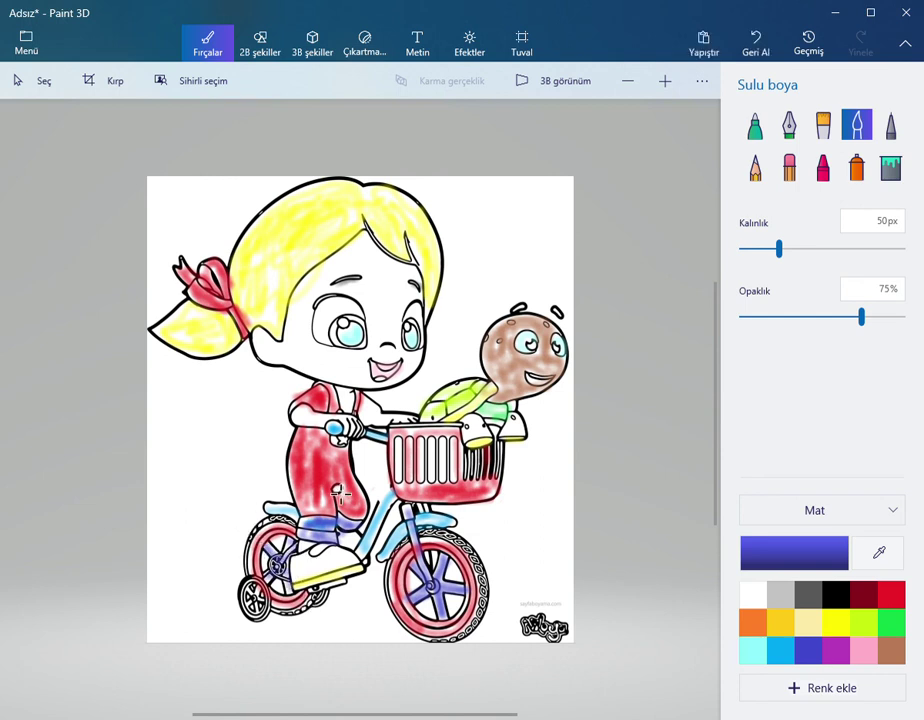
# - Draw an indigo smiley face in the blank area above the turtle and an indigo scribbled signature beside the front wheel
pyautogui.moveTo(485, 227)
pyautogui.mouseDown()
pyautogui.moveTo(535, 228)
pyautogui.moveTo(488, 231)
pyautogui.moveTo(528, 258)
pyautogui.moveTo(553, 236)
pyautogui.mouseUp()
pyautogui.click(535, 228)
pyautogui.click(535, 228)
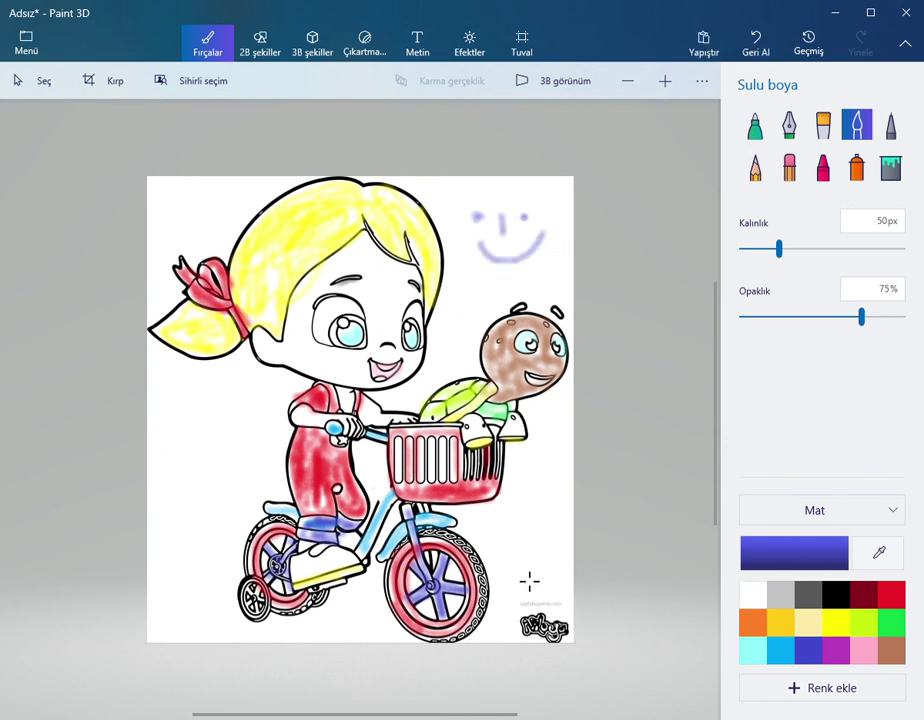
pyautogui.moveTo(530, 515)
pyautogui.mouseDown()
pyautogui.moveTo(557, 561)
pyautogui.moveTo(575, 524)
pyautogui.moveTo(570, 545)
pyautogui.mouseUp()
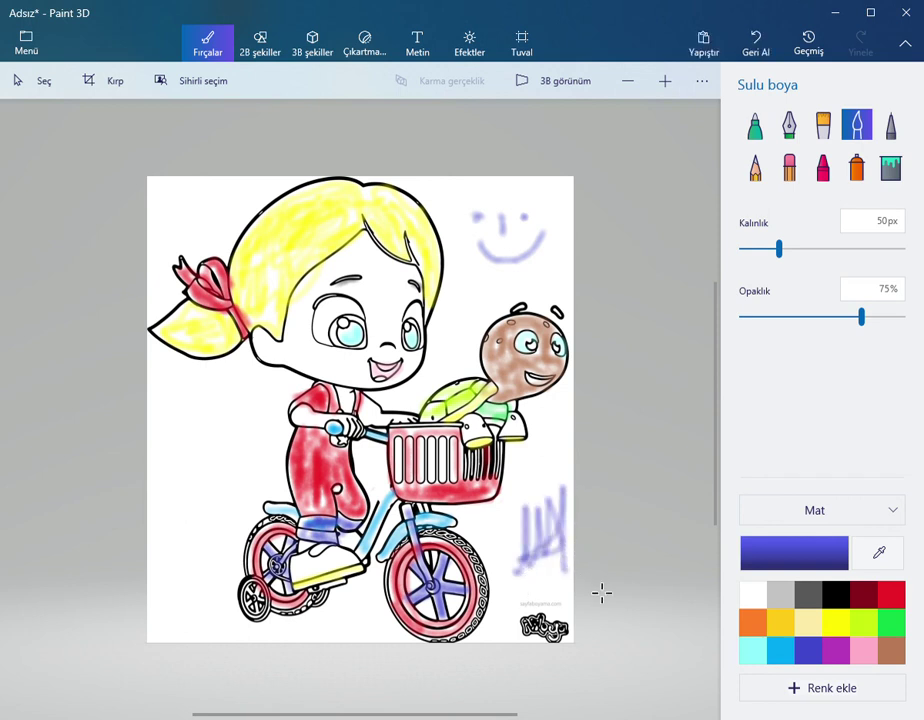